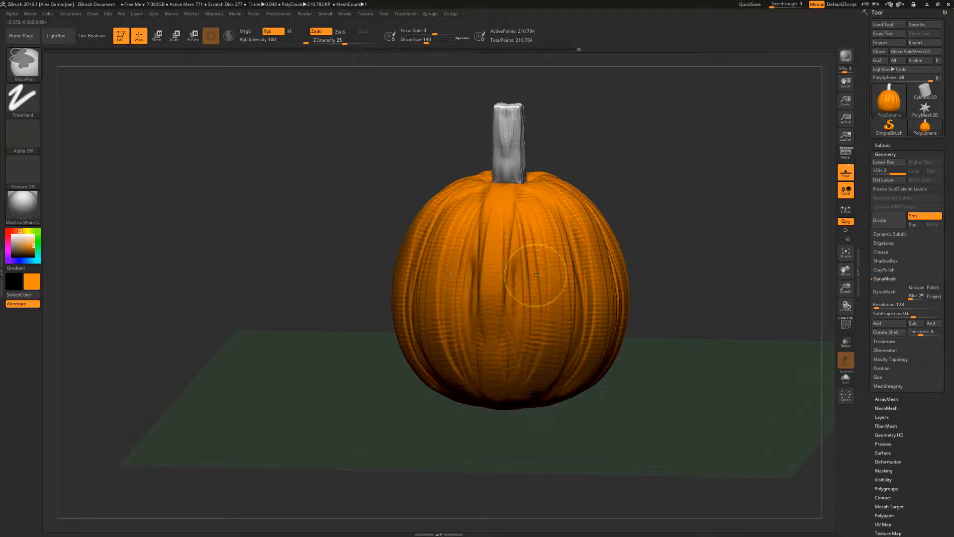
left_click_drag(530, 253, 540, 247, "alt")
left_click_drag(502, 286, 555, 283, "alt")
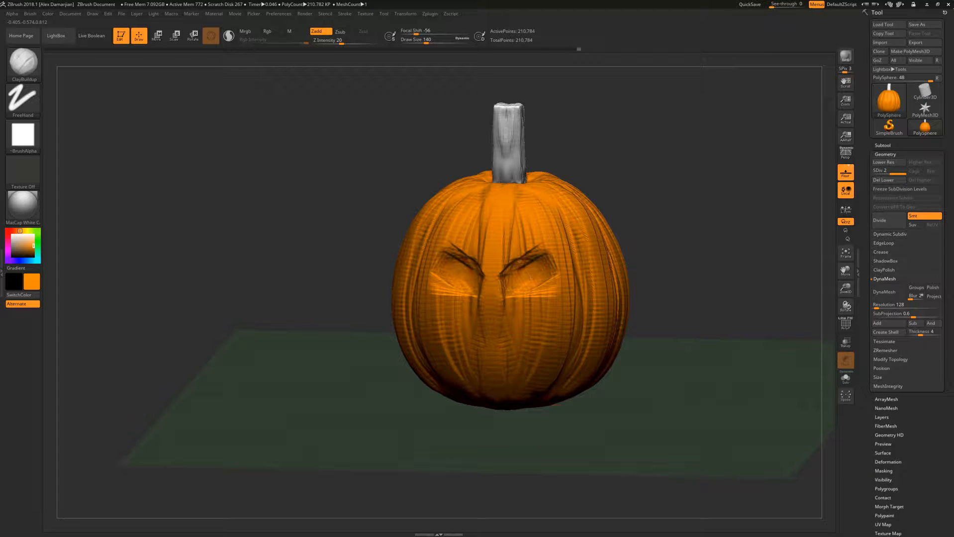
mouse_move(686, 207)
left_mouse_down()
mouse_move(711, 209)
mouse_move(652, 214)
left_mouse_up()
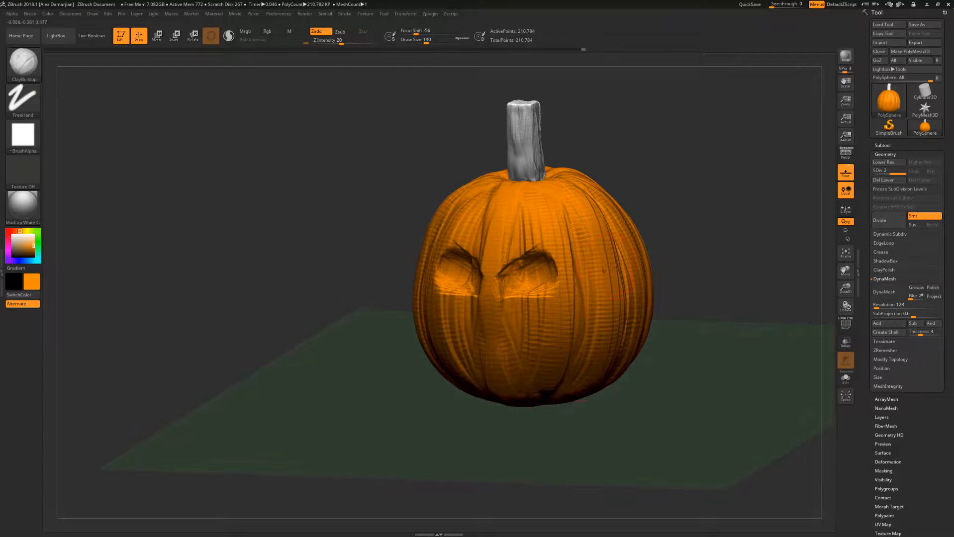
key("ctrl+z")
key("ctrl+z")
key("ctrl+z")
key("ctrl+z")
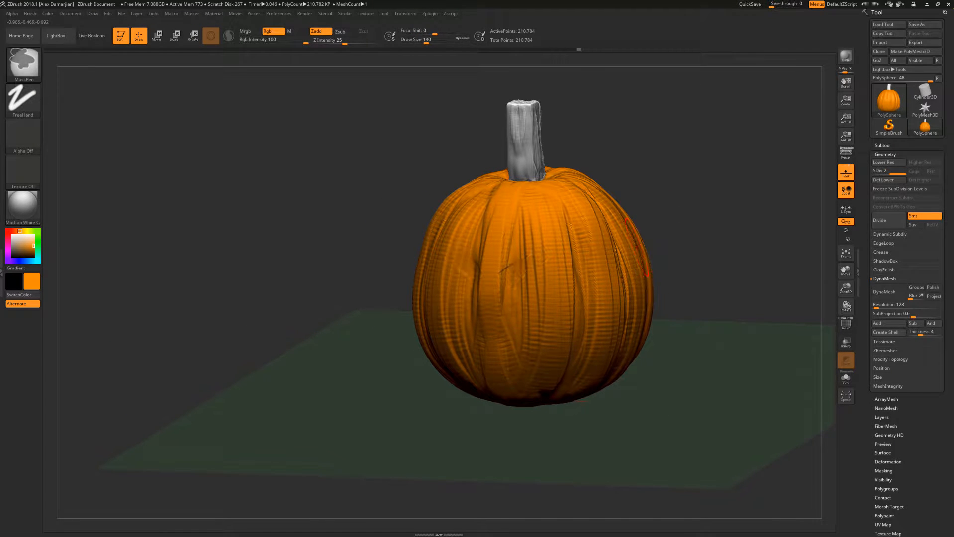
- Carve a mirrored pair of angry slanted eye sockets into the pumpkin's front with ClayBuildup at draw size 97
key("space")
key("ctrl+z")
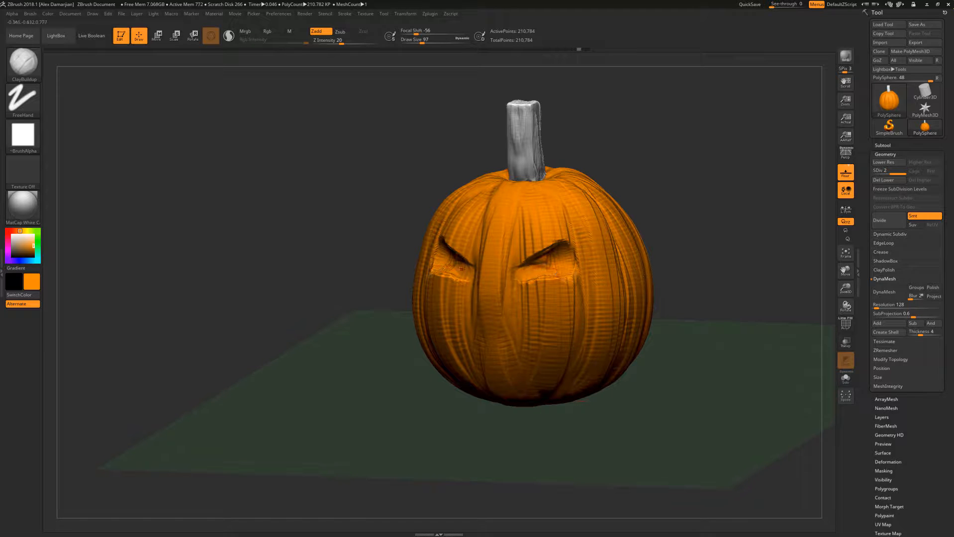
mouse_move(671, 253)
left_mouse_down()
mouse_move(632, 260)
mouse_move(658, 247)
mouse_move(694, 278)
left_mouse_up()
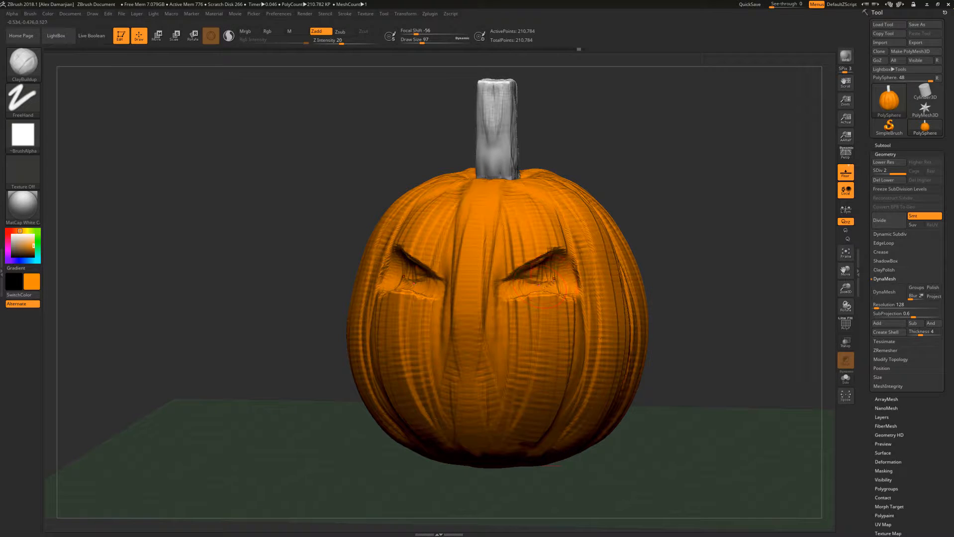
- Smooth the inside of both eye sockets and refine their edges with the brush at draw size 62
key("space")
left_click_drag(554, 280, 586, 270)
key("space")
key("shift")
key("space")
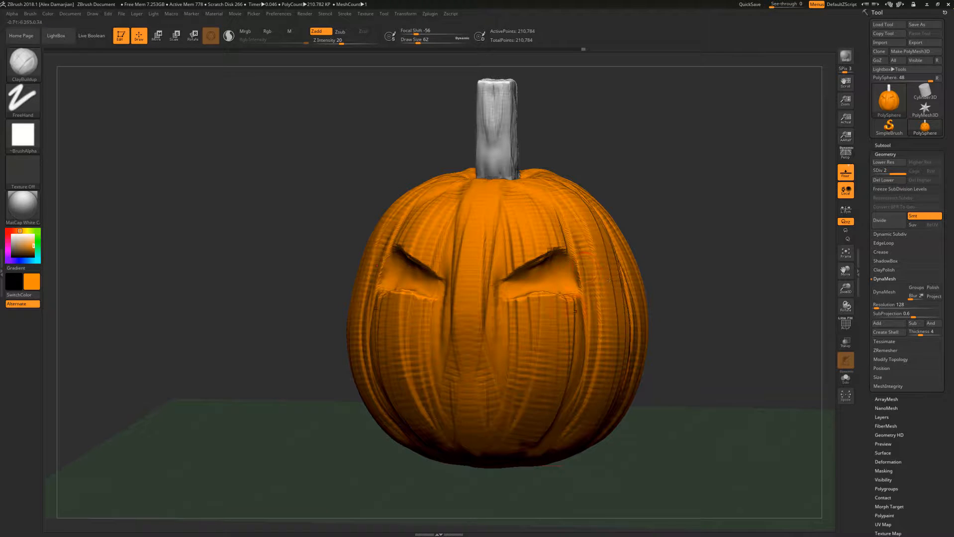
right_click_drag(565, 266, 555, 294)
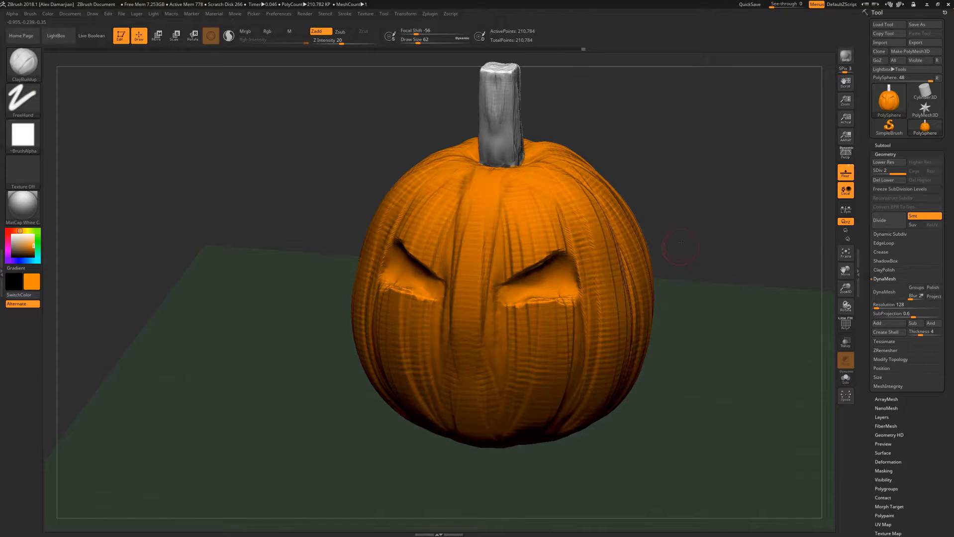
right_click_drag(680, 244, 584, 268)
- Set up the Standard brush to paint only black, with draw size 145, Rgb on and Zadd off
key("space")
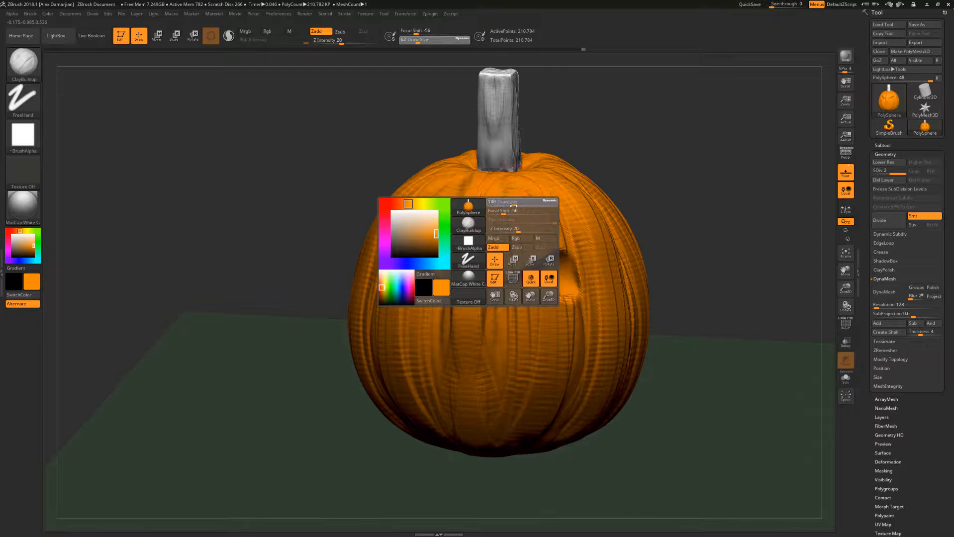
mouse_move(513, 206)
left_mouse_down()
mouse_move(530, 197)
mouse_move(512, 218)
mouse_move(552, 229)
left_mouse_up()
mouse_move(666, 248)
right_mouse_down()
mouse_move(652, 236)
mouse_move(688, 218)
mouse_move(648, 232)
right_mouse_up()
key("b")
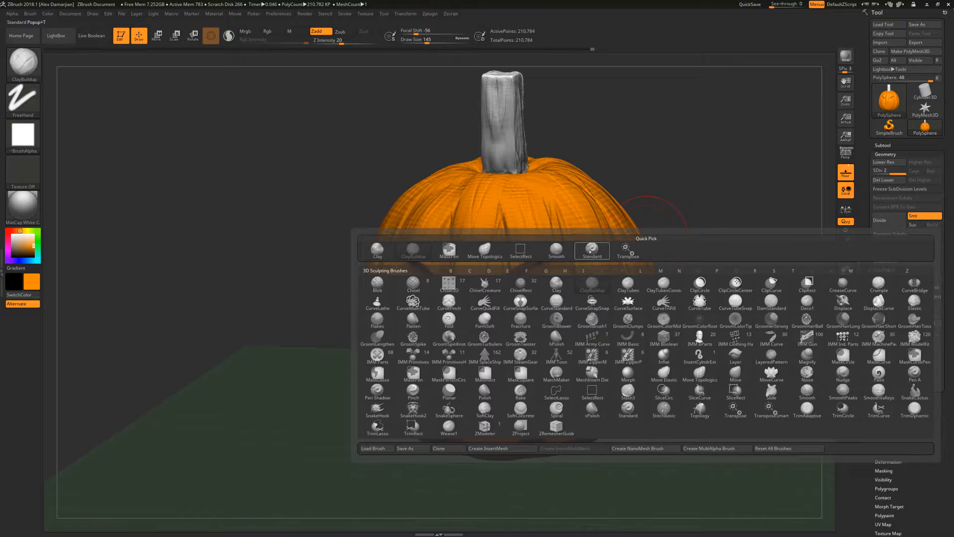
left_click(591, 252)
key("space")
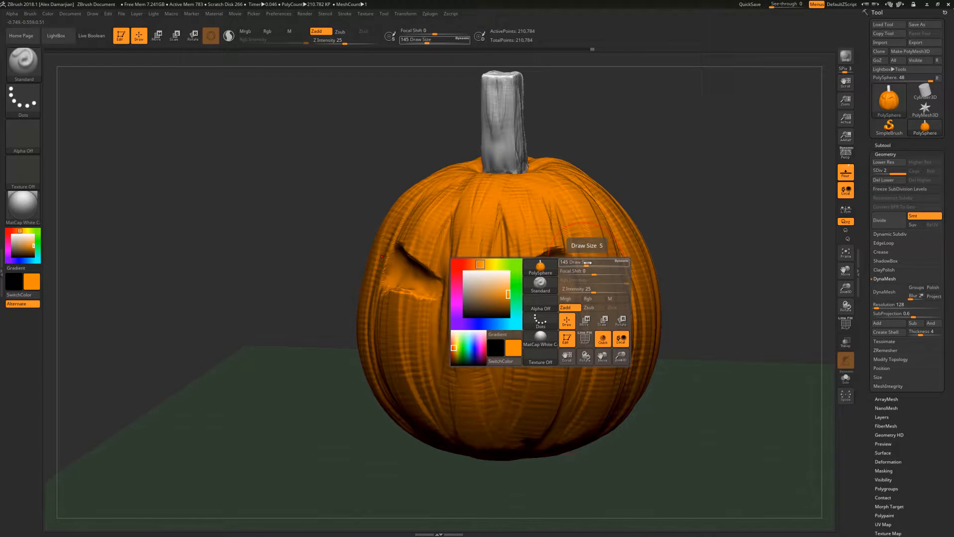
left_click(578, 299)
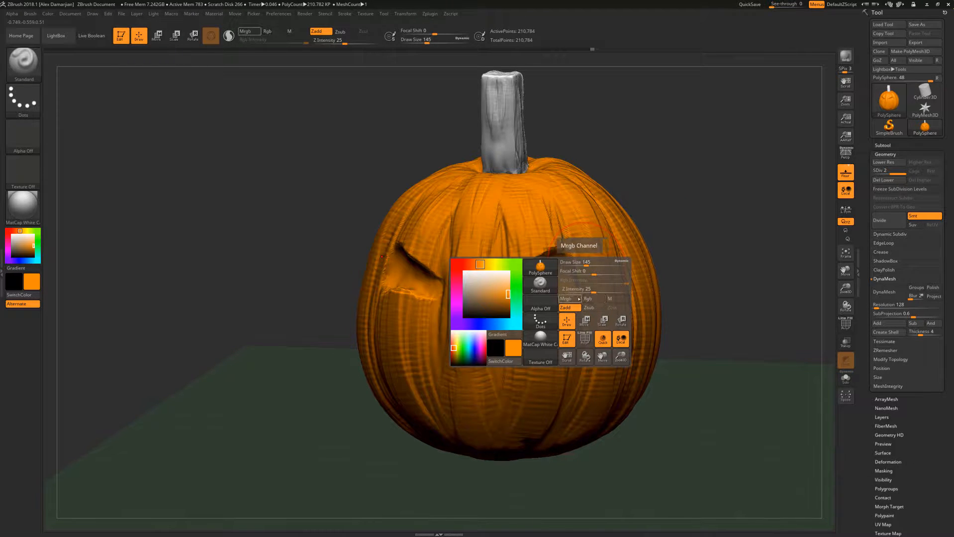
left_click(588, 299)
left_click(593, 299)
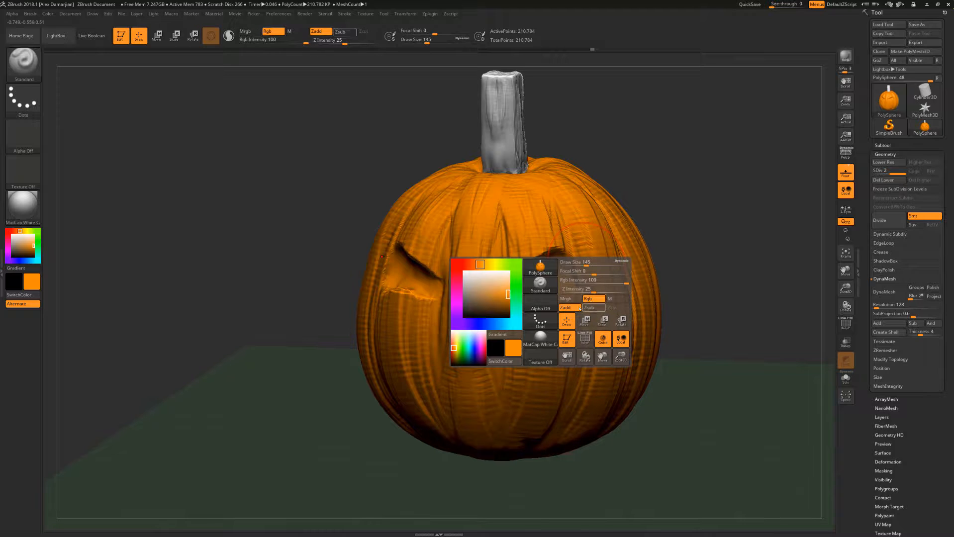
left_click(571, 308)
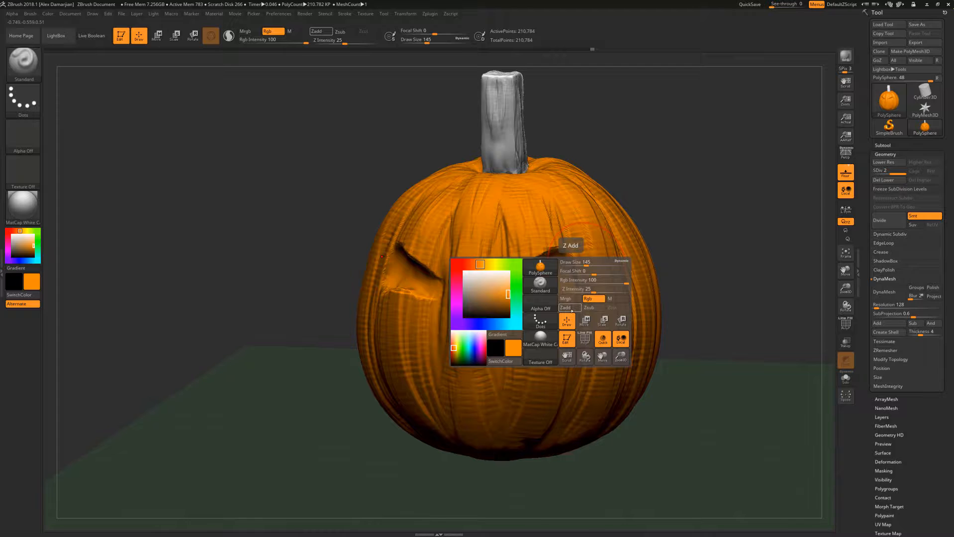
left_click_drag(500, 296, 461, 313)
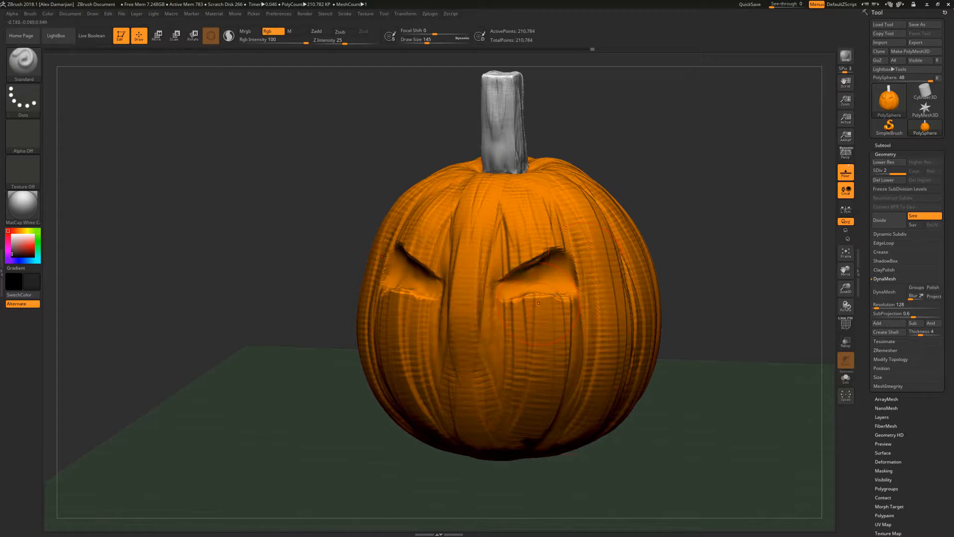
- Paint the inside of both eye sockets black, reducing the draw size to 54
key("space")
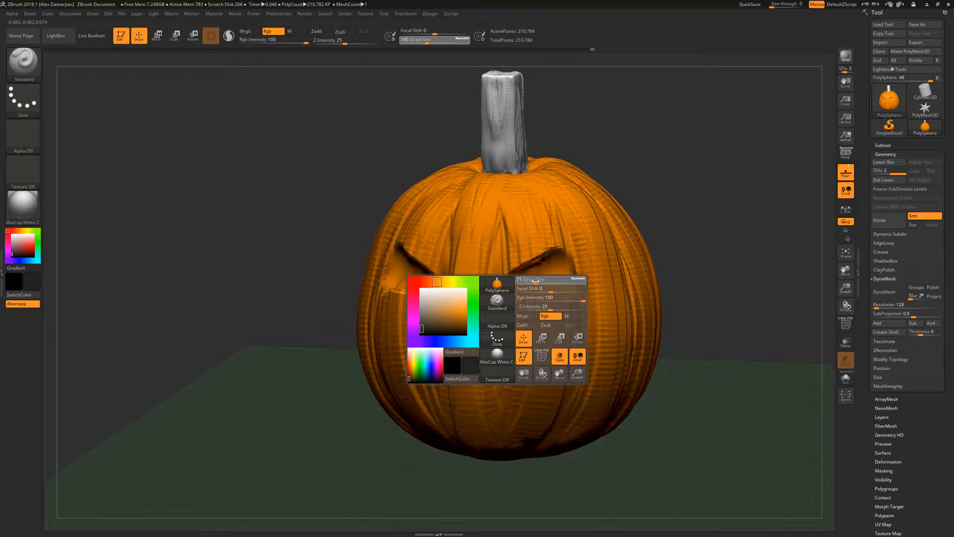
mouse_move(535, 281)
left_mouse_down()
mouse_move(504, 290)
mouse_move(562, 271)
mouse_move(541, 270)
mouse_move(560, 284)
mouse_move(518, 292)
mouse_move(552, 261)
left_mouse_up()
key("space")
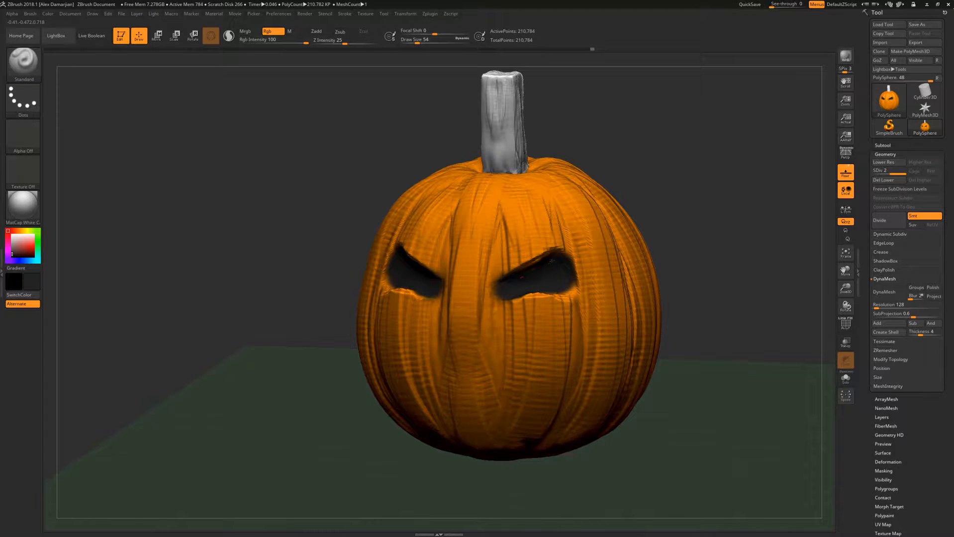
- Set the focal shift to -100 and the draw size to 41, and extend the black paint to the eye sockets' edges
key("space")
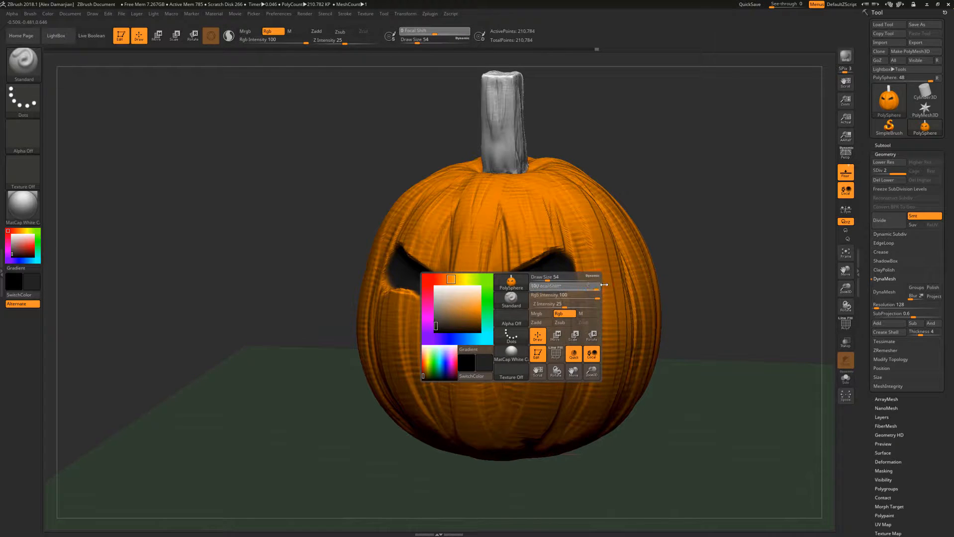
left_click_drag(605, 284, 599, 284)
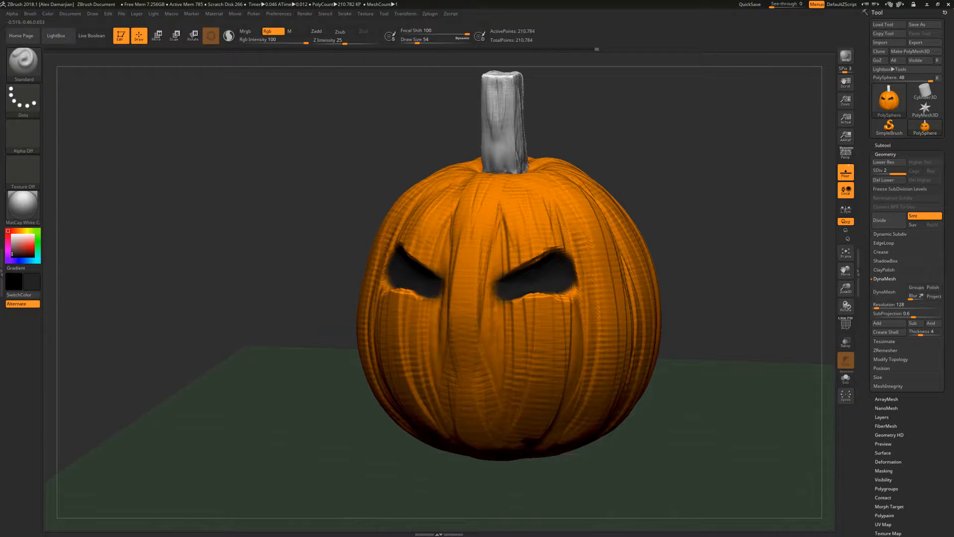
key("space")
left_click_drag(619, 288, 558, 288)
key("space")
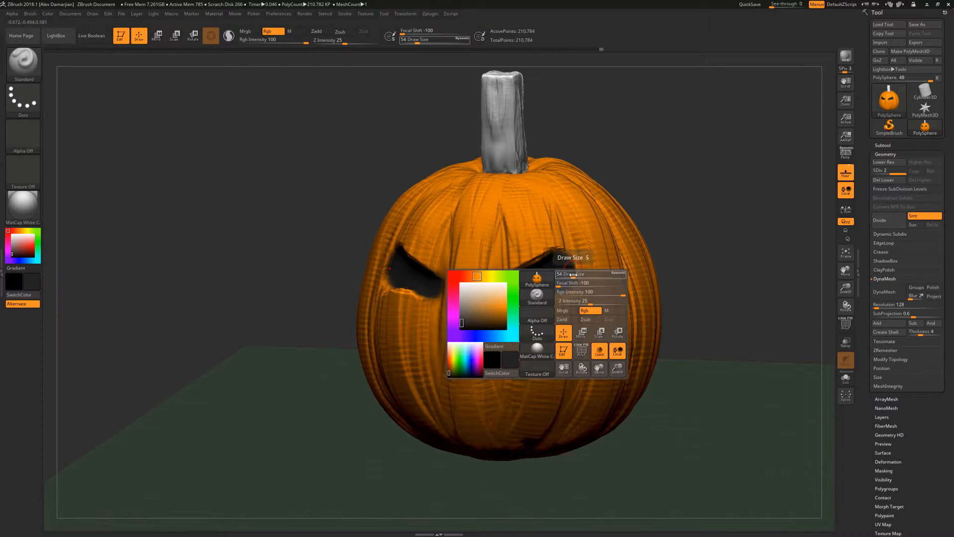
left_click_drag(573, 274, 571, 274)
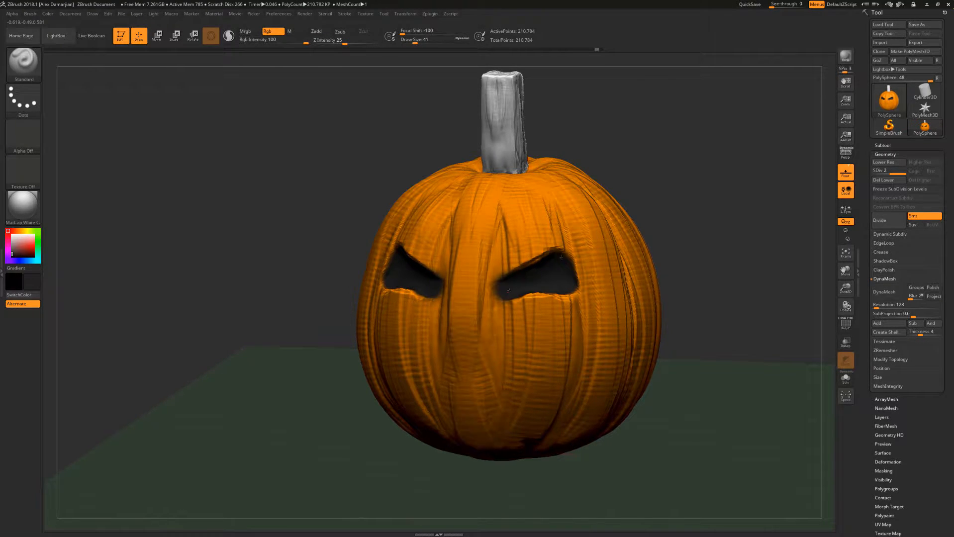
left_click_drag(690, 236, 530, 293)
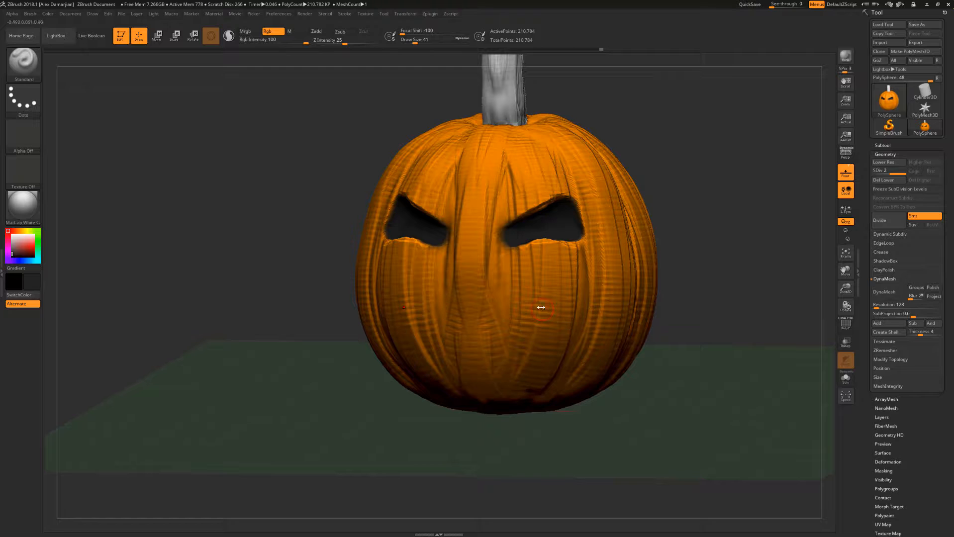
- Set up the ClayBuildup brush to sculpt and paint black together, with Rgb on and draw size 80
key("space")
left_click(514, 334)
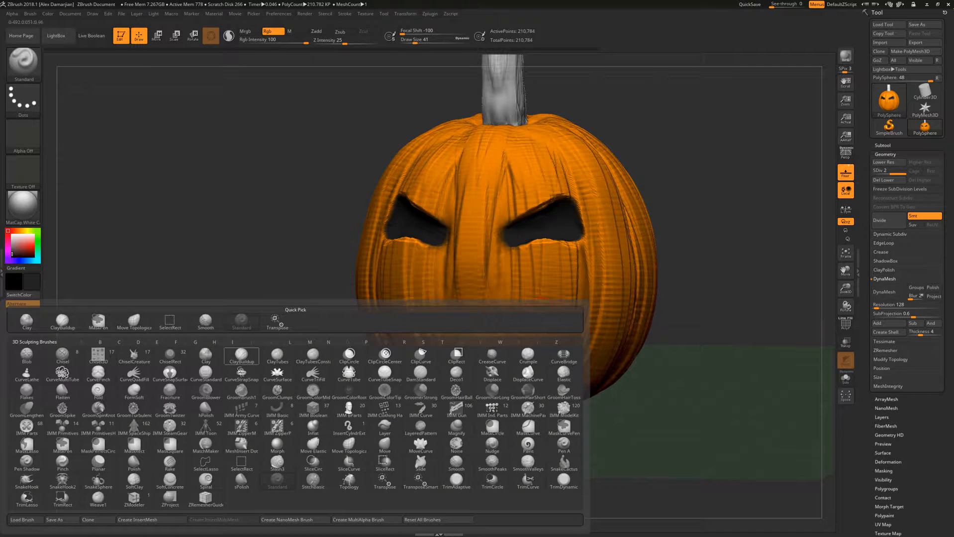
left_click(241, 355)
key("space")
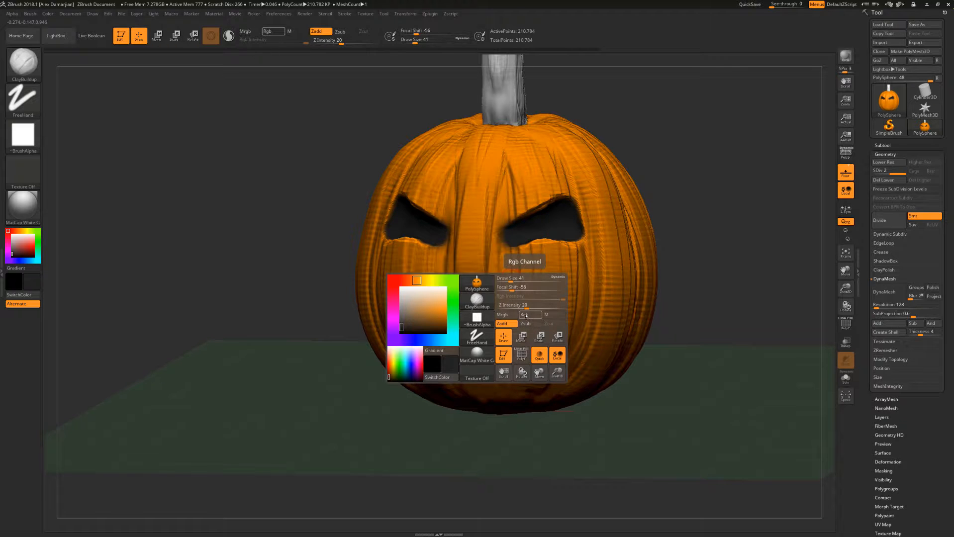
left_click(526, 315)
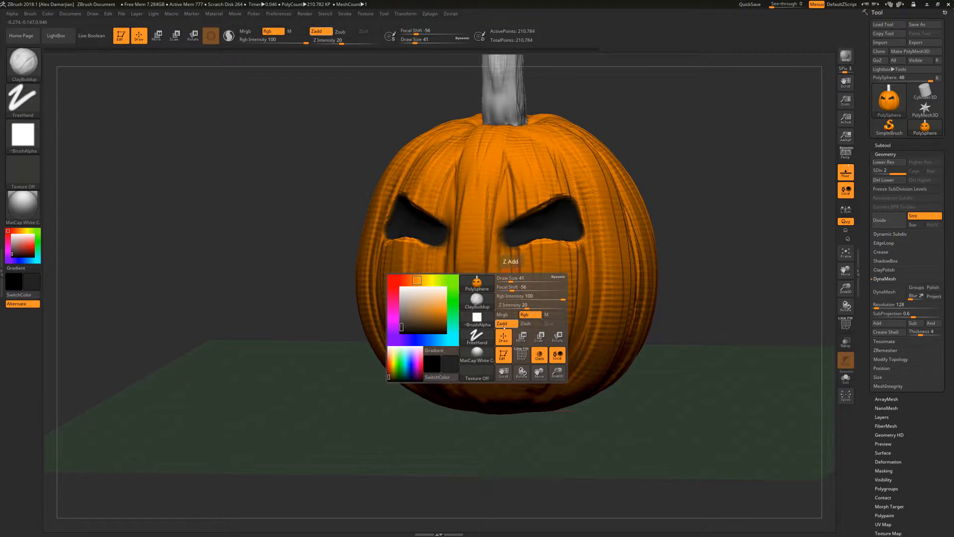
key("space")
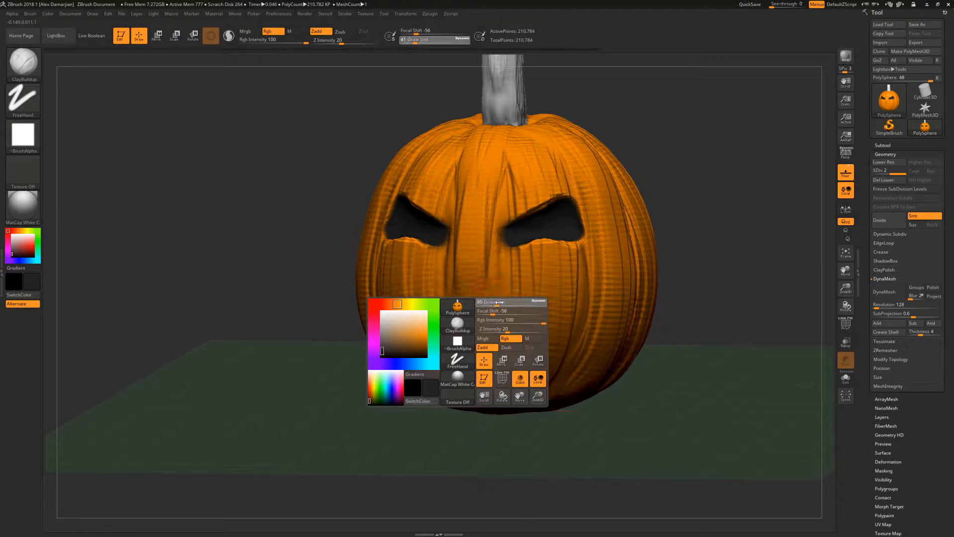
mouse_move(497, 302)
left_mouse_down()
mouse_move(499, 312)
mouse_move(471, 326)
mouse_move(484, 320)
mouse_move(481, 334)
left_mouse_up()
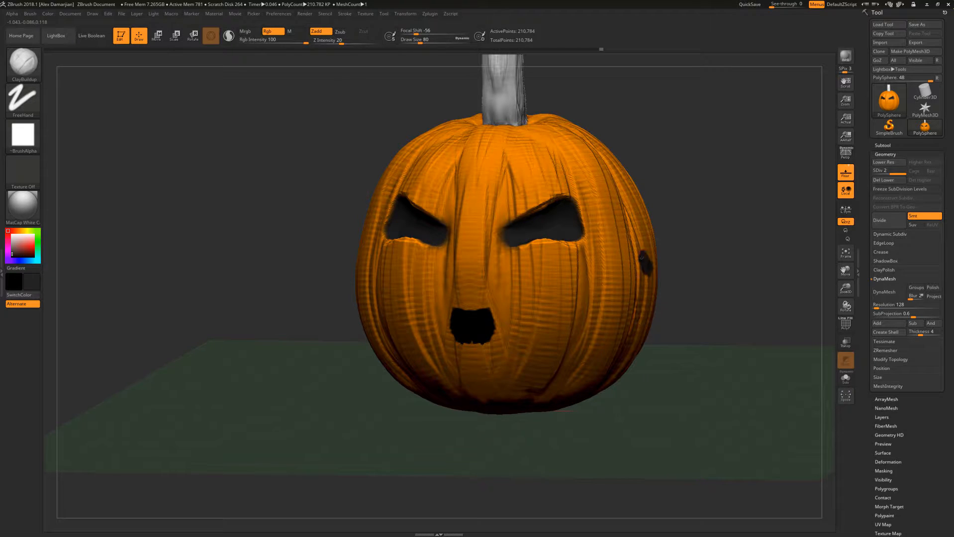
left_click_drag(692, 228, 448, 360)
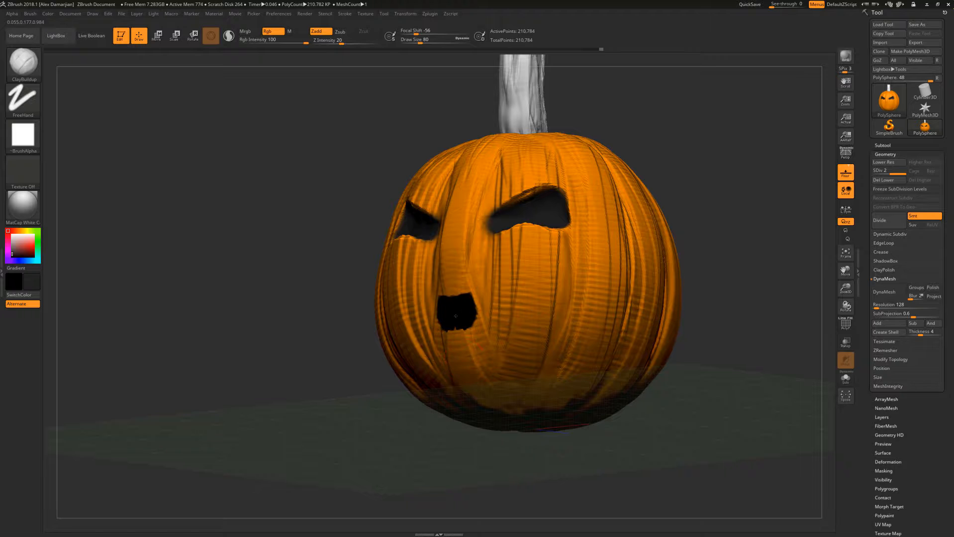
left_click_drag(562, 270, 570, 298)
key("ctrl+z")
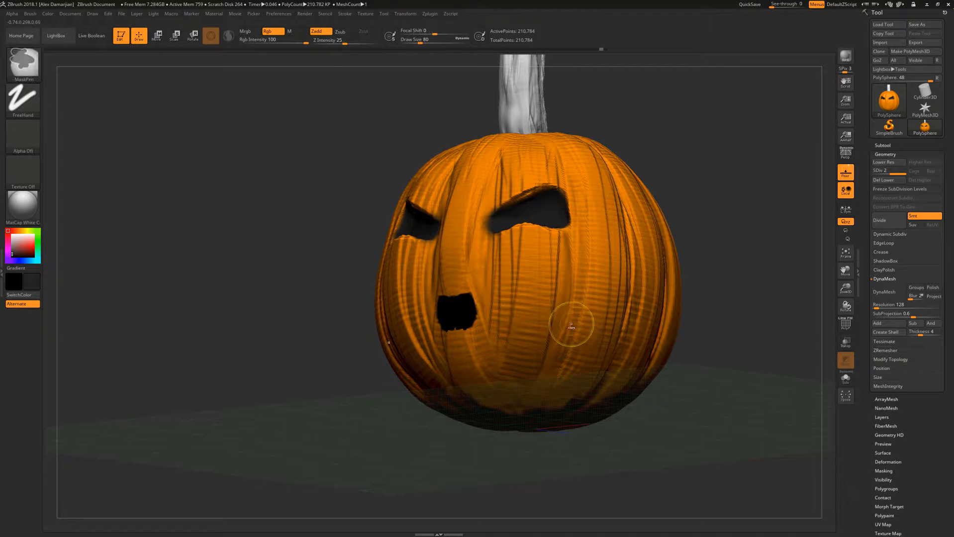
key("ctrl+z")
right_click(570, 325)
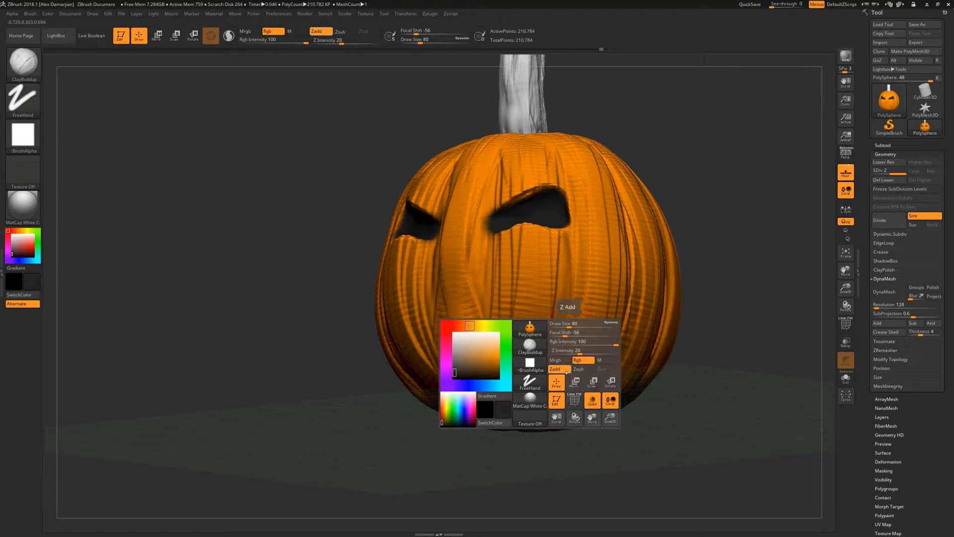
mouse_move(513, 305)
left_mouse_down()
mouse_move(570, 263)
mouse_move(551, 309)
left_mouse_up()
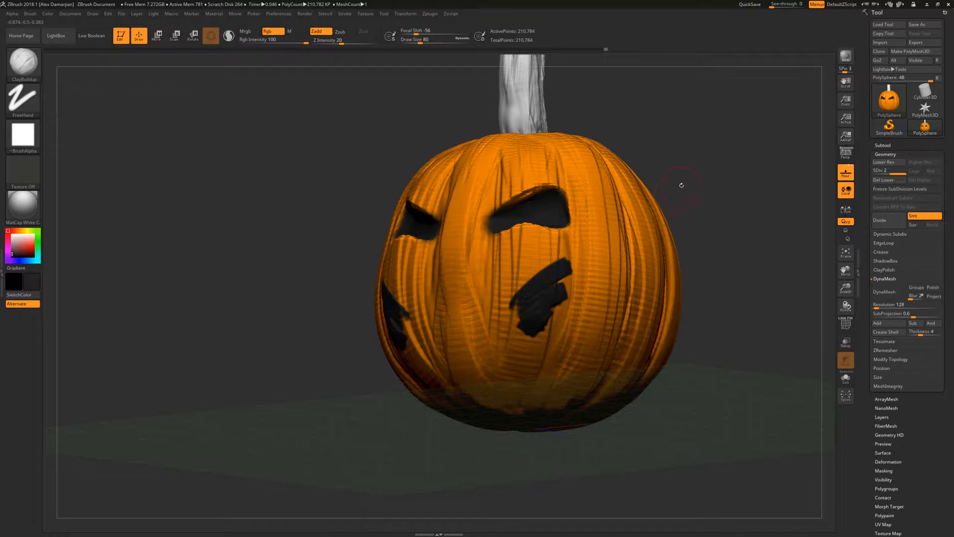
mouse_move(681, 185)
left_mouse_down("alt")
mouse_move(665, 144)
mouse_move(660, 222)
left_mouse_up("alt")
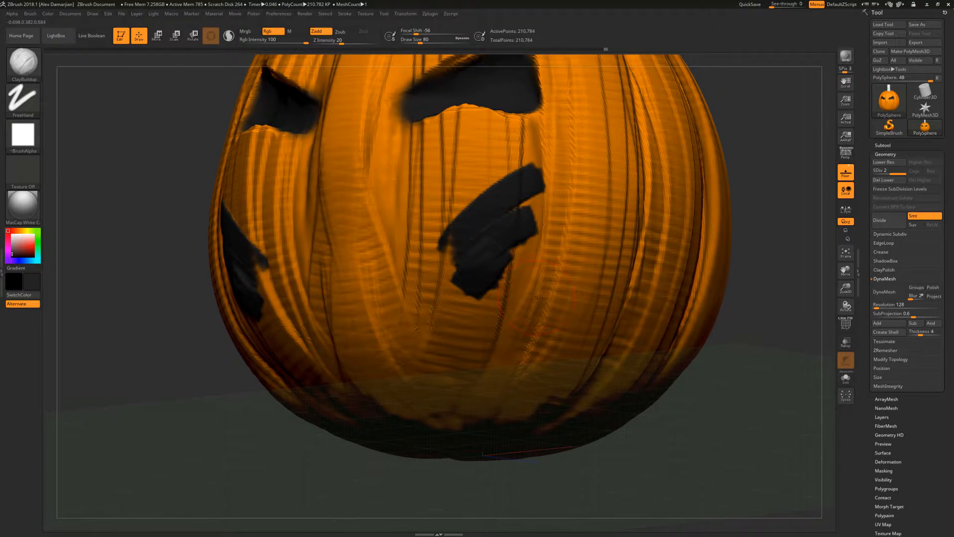
mouse_move(535, 295)
left_mouse_down()
mouse_move(498, 344)
mouse_move(547, 284)
mouse_move(493, 307)
left_mouse_up()
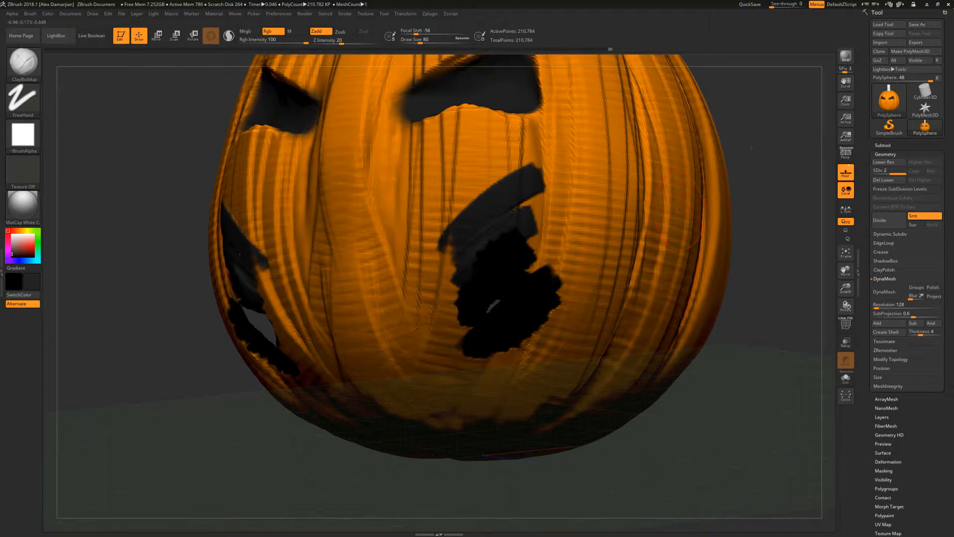
mouse_move(751, 148)
left_mouse_down()
mouse_move(656, 131)
mouse_move(631, 149)
left_mouse_up()
key("ctrl+z")
mouse_move(550, 219)
left_mouse_down()
mouse_move(471, 284)
mouse_move(581, 218)
left_mouse_up()
mouse_move(592, 234)
left_mouse_down()
mouse_move(529, 294)
mouse_move(581, 274)
left_mouse_up()
key("ctrl+z")
key("ctrl+z")
key("ctrl+z")
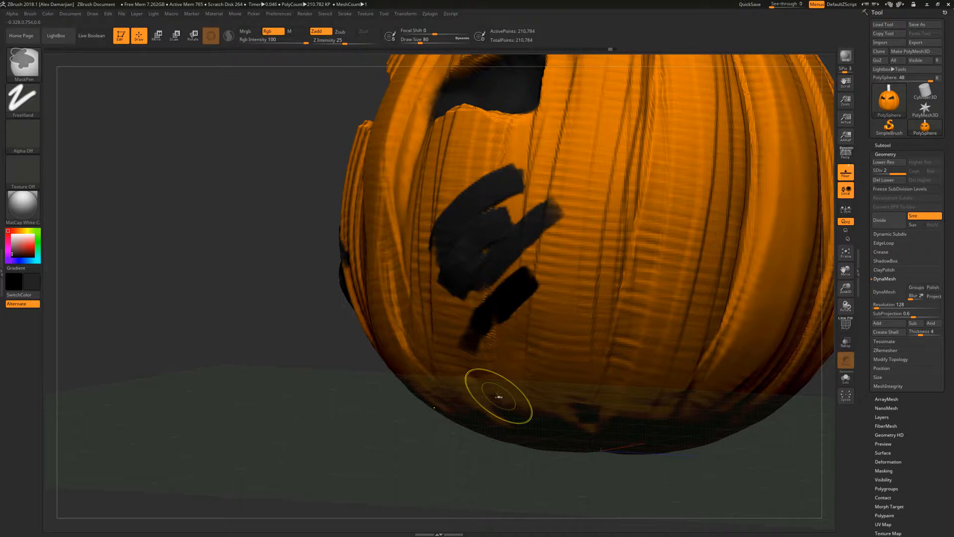
key("ctrl+z")
key("ctrl+z")
key("ctrl+z")
key("ctrl+z")
key("ctrl+z")
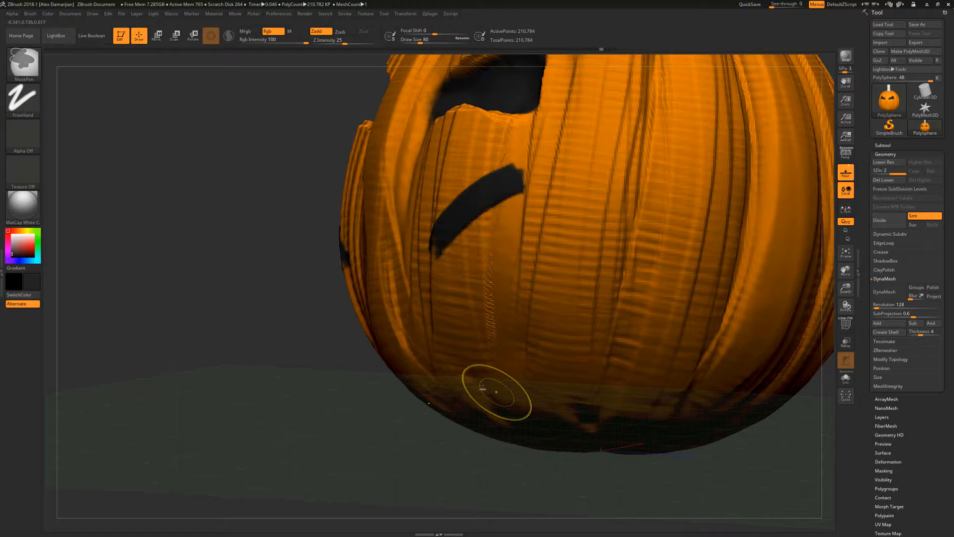
- Switch the ClayBuildup brush from adding to subtracting with Zsub, keeping Rgb on
left_click_drag(258, 293, 351, 272)
key("space")
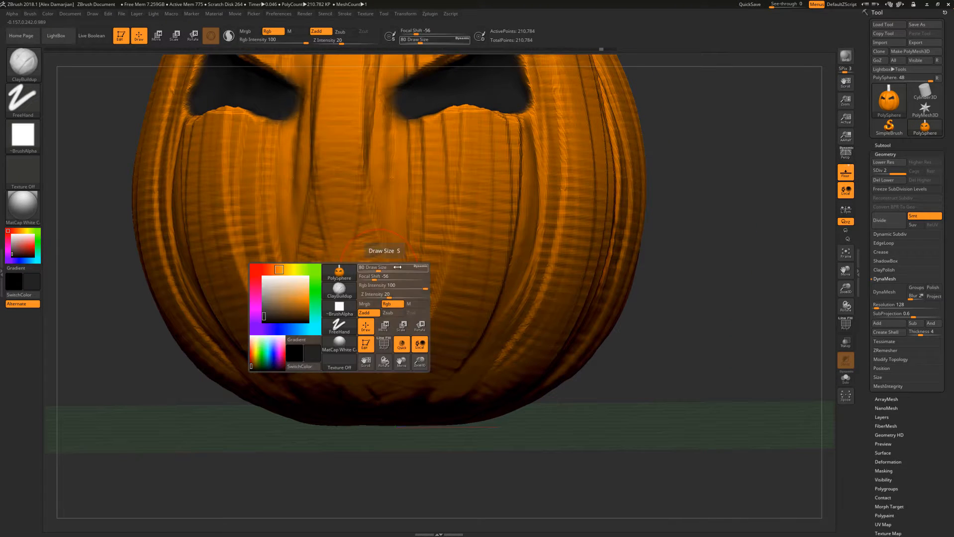
left_click(389, 322)
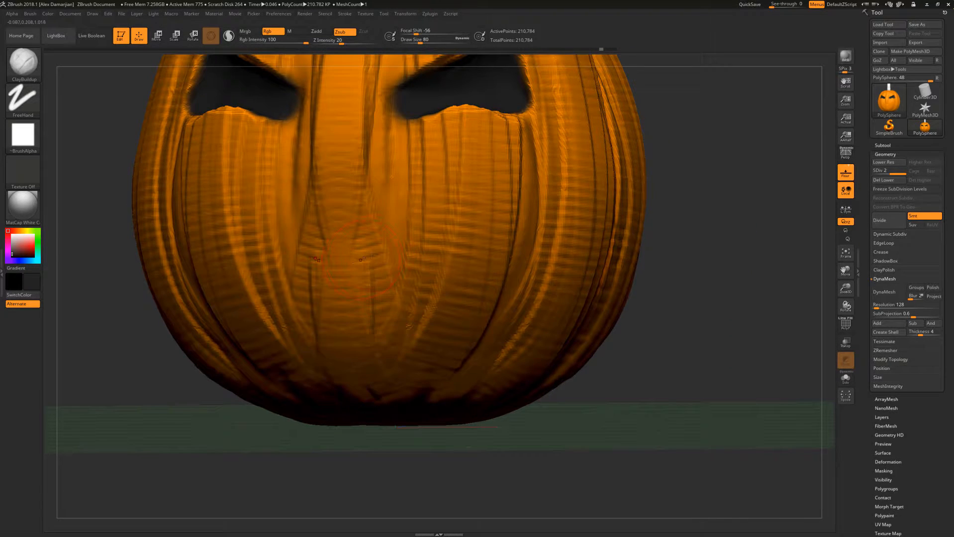
- Try carving a wide toothed mouth in black below the eyes at draw size 80, and undo the strokes
mouse_move(339, 267)
left_mouse_down()
mouse_move(353, 263)
mouse_move(405, 299)
mouse_move(438, 286)
mouse_move(427, 251)
left_mouse_up()
left_click_drag(662, 235, 600, 214)
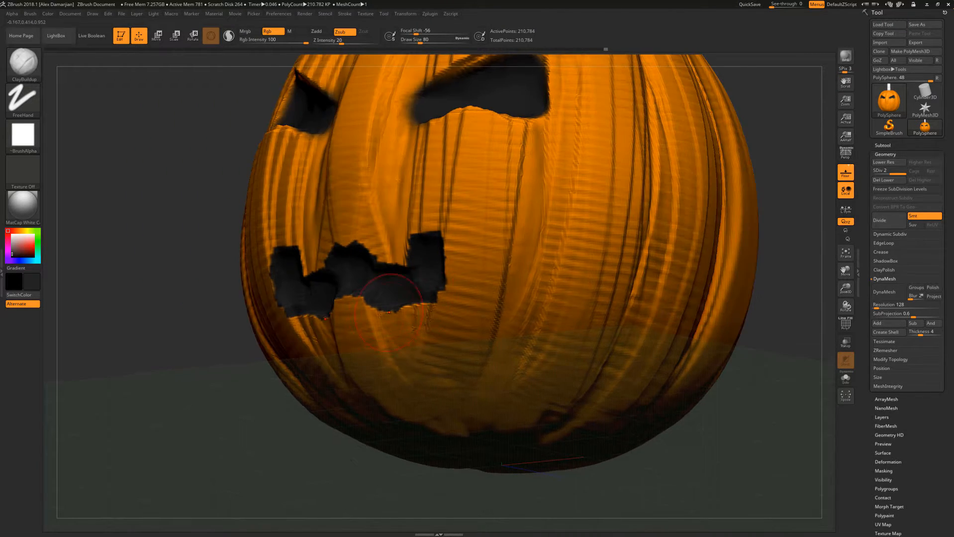
mouse_move(390, 288)
left_mouse_down()
mouse_move(357, 296)
mouse_move(413, 303)
mouse_move(487, 269)
mouse_move(502, 254)
mouse_move(490, 224)
mouse_move(499, 260)
left_mouse_up()
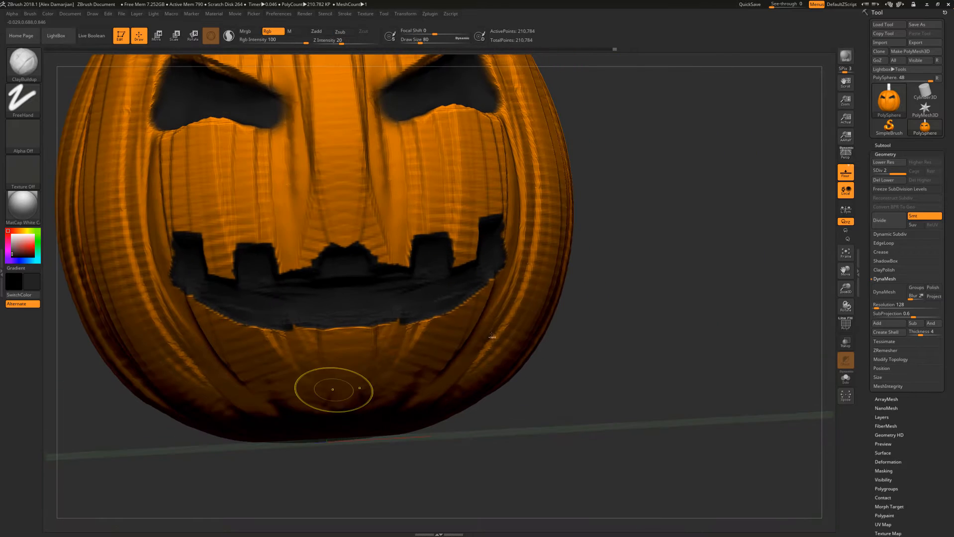
mouse_move(341, 390)
left_mouse_down()
mouse_move(415, 287)
mouse_move(395, 298)
mouse_move(384, 279)
left_mouse_up()
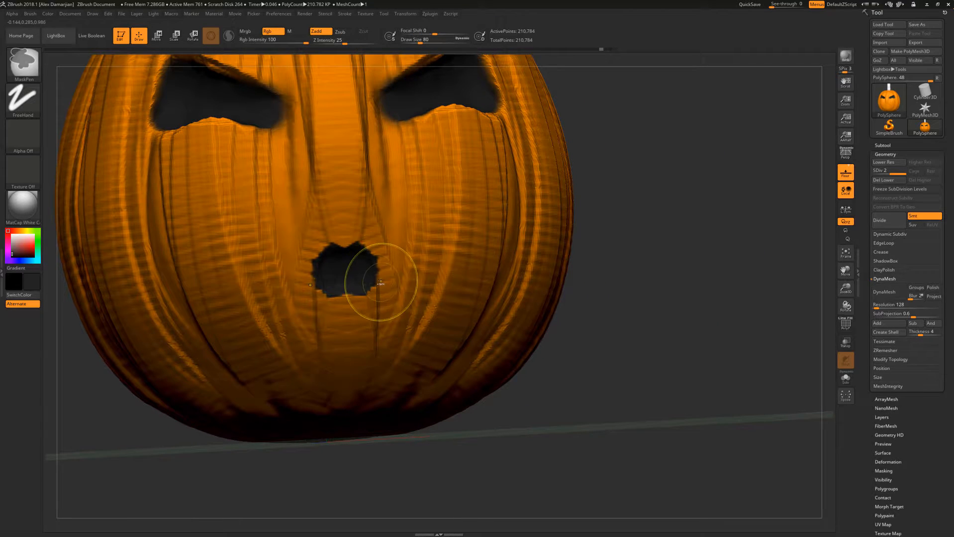
key("ctrl+z")
- Set the draw size to 31 and carve the black outline of a wide grin with square notches along its upper edge
left_click_drag(686, 276, 642, 257)
key("space")
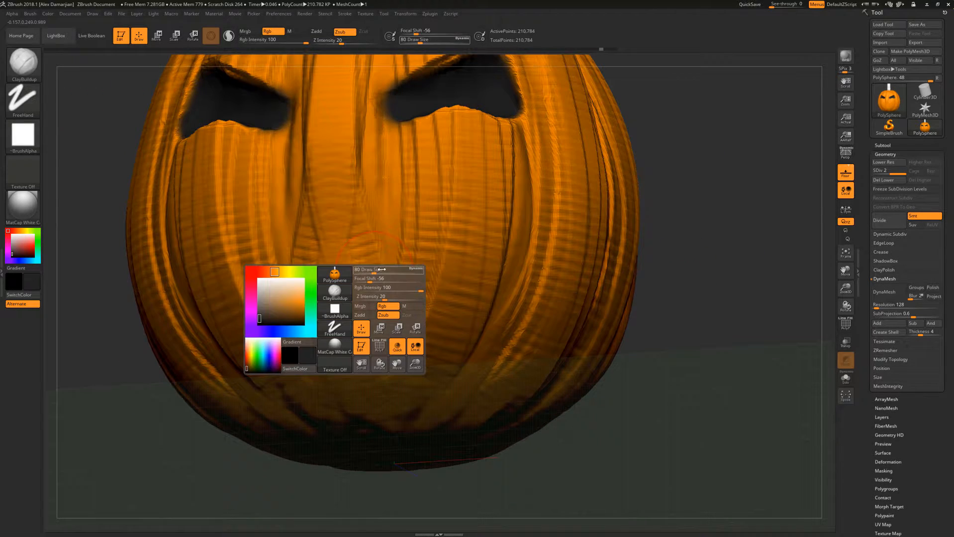
left_click_drag(374, 270, 371, 271)
mouse_move(343, 230)
left_mouse_down()
mouse_move(351, 271)
mouse_move(423, 253)
mouse_move(417, 237)
left_mouse_up()
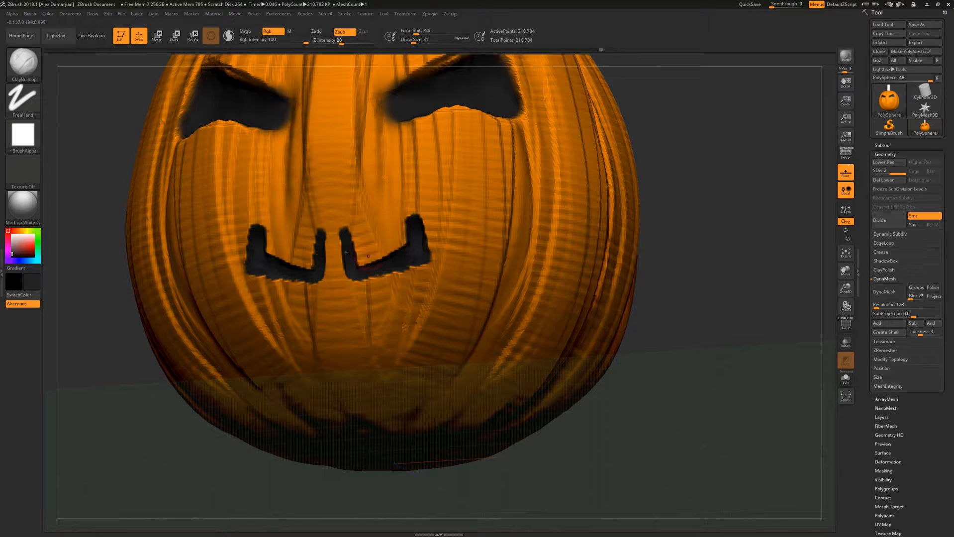
left_click_drag(340, 230, 332, 273)
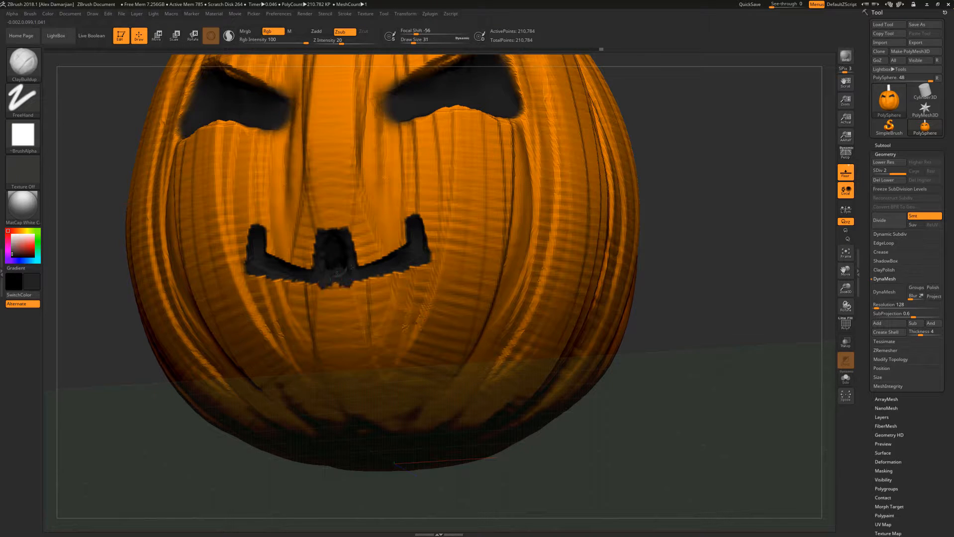
mouse_move(425, 229)
left_mouse_down()
mouse_move(520, 190)
mouse_move(470, 285)
mouse_move(405, 327)
mouse_move(343, 349)
mouse_move(374, 331)
left_mouse_up()
- Fill the whole interior of the grin with deep black carving, using a draw size of 68
mouse_move(338, 289)
left_mouse_down()
mouse_move(337, 335)
mouse_move(411, 272)
mouse_move(393, 313)
mouse_move(365, 330)
mouse_move(406, 288)
mouse_move(427, 299)
mouse_move(404, 315)
mouse_move(475, 256)
mouse_move(432, 223)
mouse_move(447, 219)
mouse_move(464, 239)
mouse_move(498, 205)
mouse_move(478, 239)
mouse_move(506, 209)
mouse_move(461, 222)
mouse_move(470, 241)
mouse_move(450, 249)
mouse_move(436, 281)
mouse_move(343, 331)
mouse_move(438, 248)
mouse_move(335, 280)
left_mouse_up()
key("shift")
key("space")
key("space")
left_click_drag(336, 240, 337, 277)
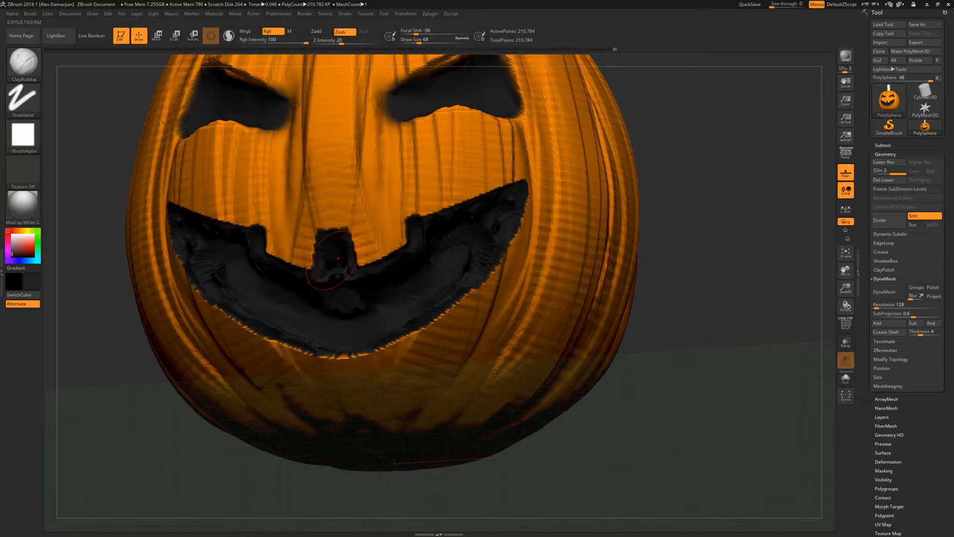
- Reduce the draw size to 49 and refine and smooth the mouth's interior below the centre notch
key("space")
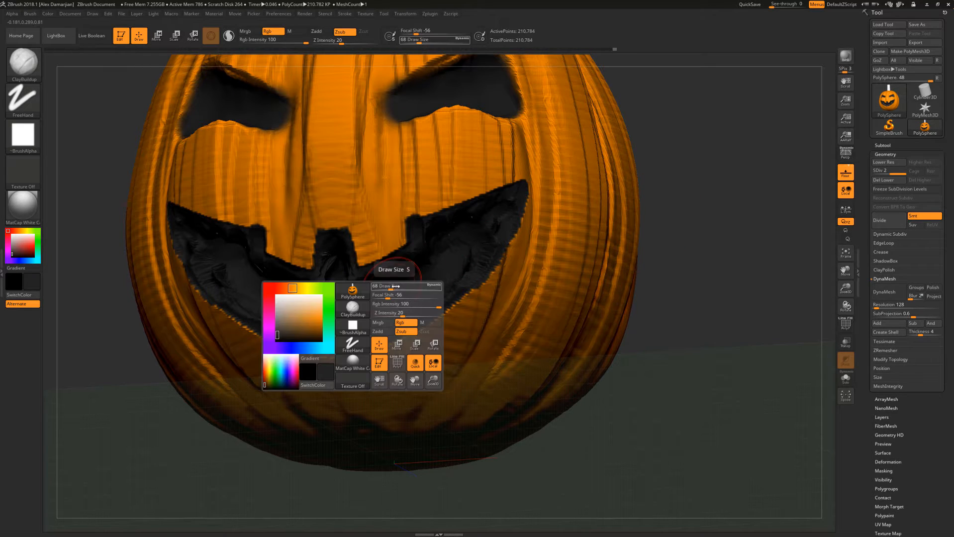
mouse_move(396, 285)
left_mouse_down()
mouse_move(378, 296)
mouse_move(381, 289)
left_mouse_up()
key("space")
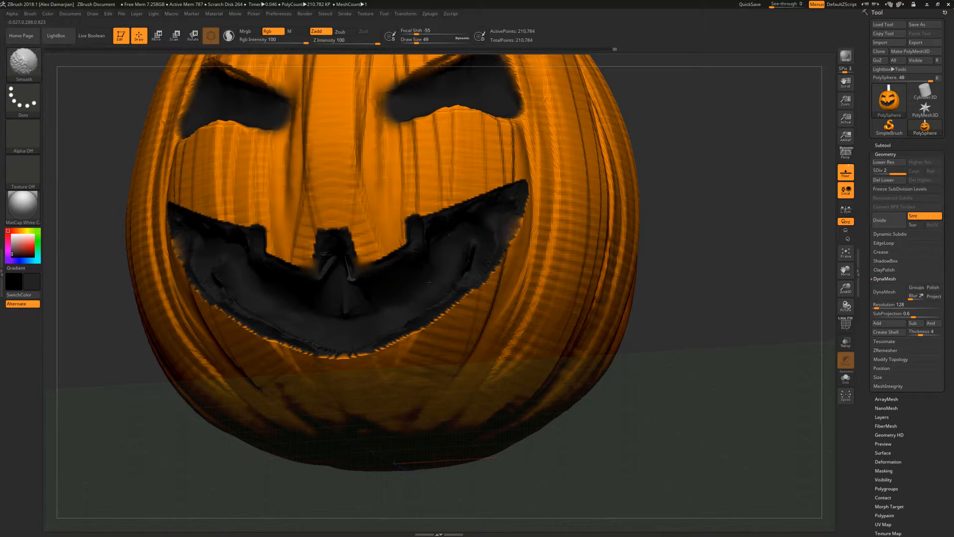
- Set the ClayBuildup brush to sculpt without painting by enabling Zadd and turning Rgb off
mouse_move(788, 203)
left_mouse_down("alt")
mouse_move(535, 253)
mouse_move(529, 243)
mouse_move(591, 272)
mouse_move(562, 279)
mouse_move(590, 230)
left_mouse_up("alt")
left_click_drag(590, 176, 613, 231, "alt")
key("space")
left_click(463, 274)
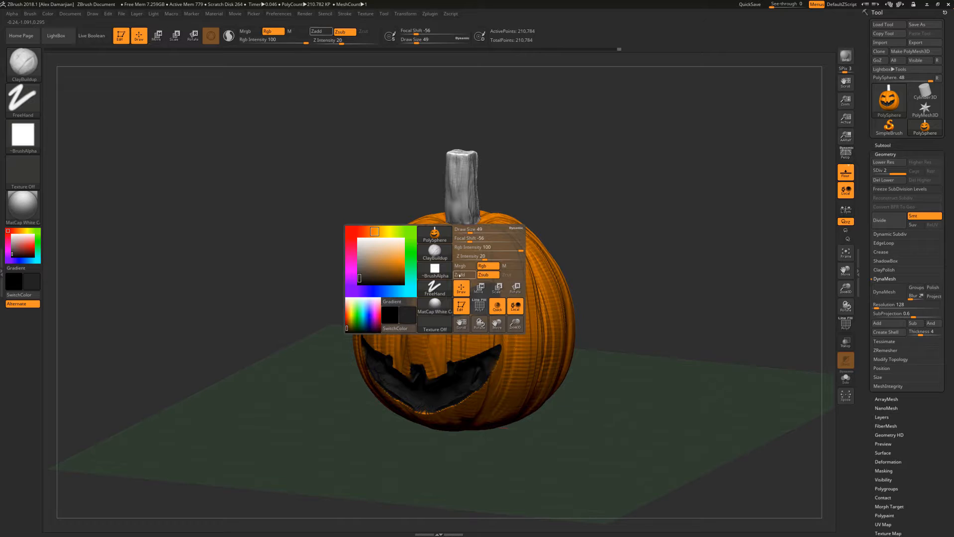
left_click(480, 265)
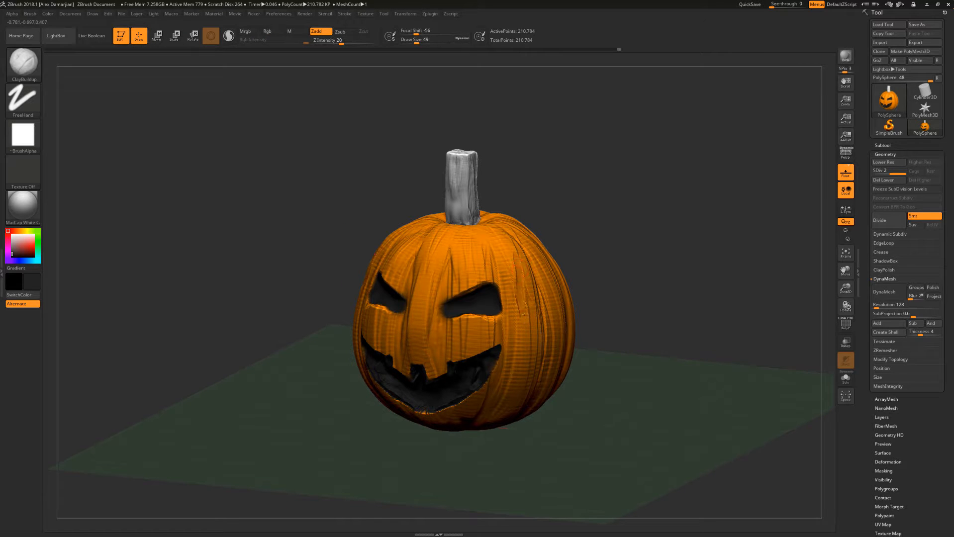
- Increase the draw size to 136 and build up volume on the cheeks between the eyes and mouth
key("space")
key("space")
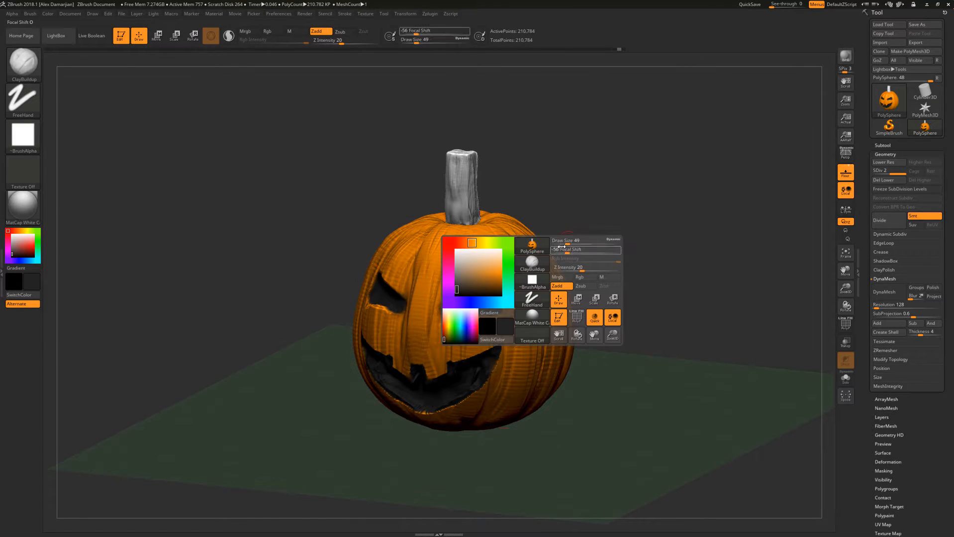
left_click_drag(565, 242, 573, 242)
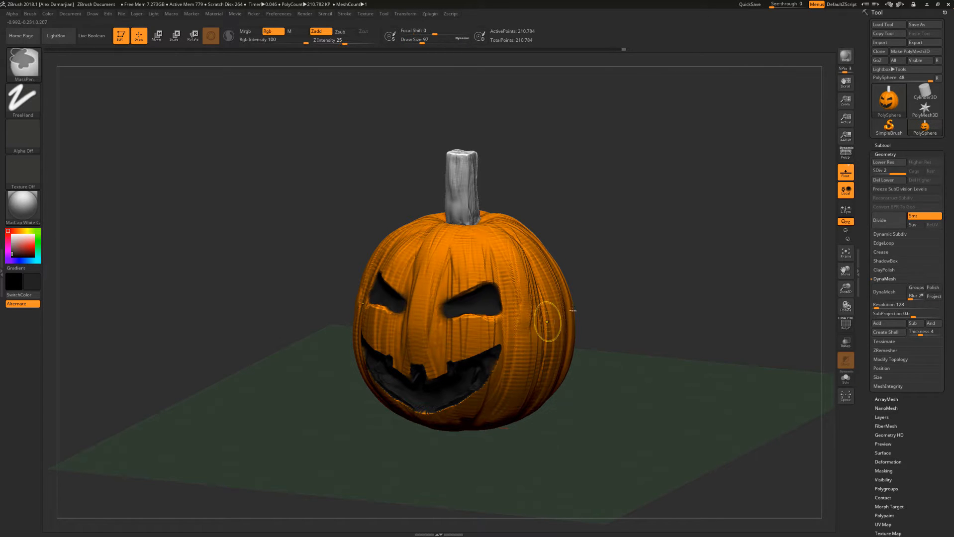
mouse_move(635, 254)
left_mouse_down()
mouse_move(661, 236)
mouse_move(567, 243)
mouse_move(594, 278)
mouse_move(594, 299)
left_mouse_up()
key("space")
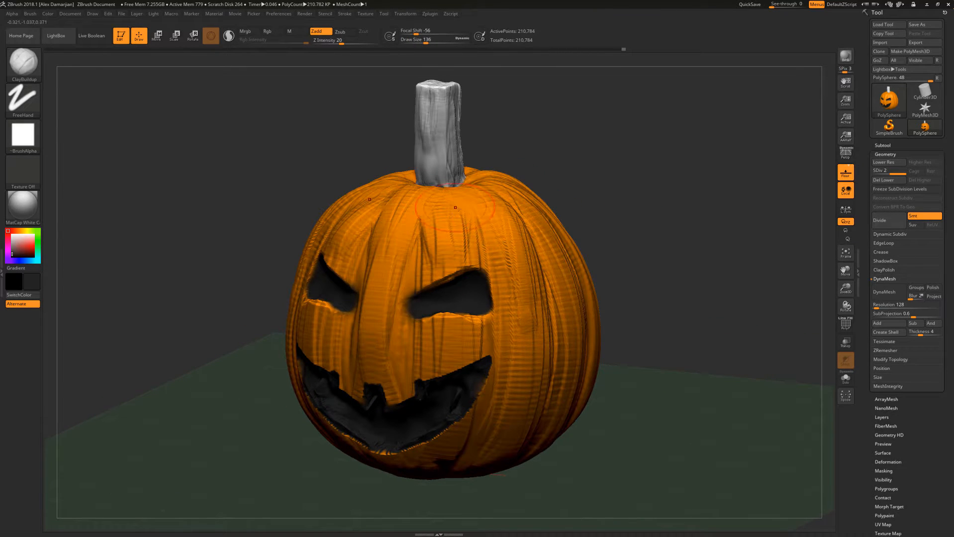
left_click_drag(433, 339, 471, 341)
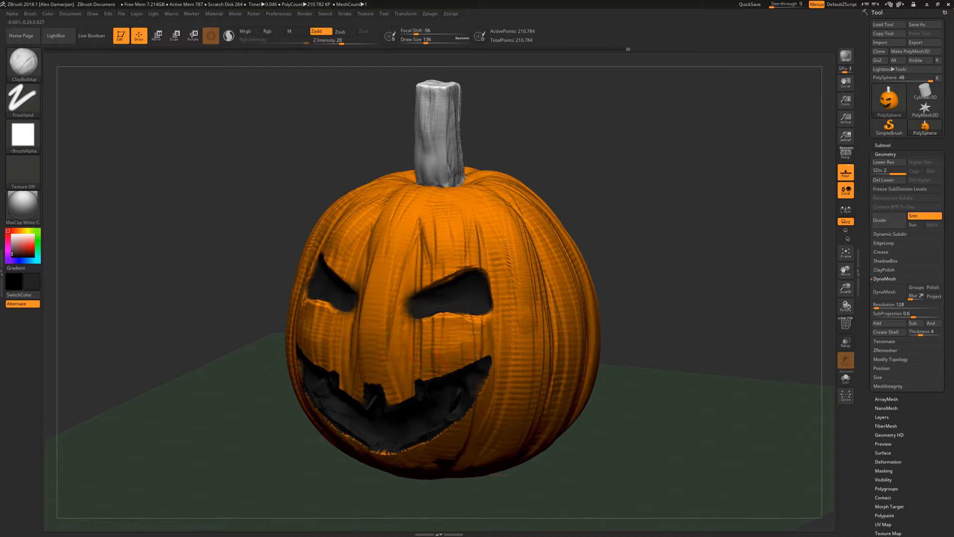
- Sculpt and smooth the area below the mouth and the centre of the pumpkin's underside
left_click_drag(628, 378, 631, 269)
left_click_drag(338, 398, 363, 443)
mouse_move(604, 405)
left_mouse_down("alt")
mouse_move(622, 327)
mouse_move(485, 367)
left_mouse_up("alt")
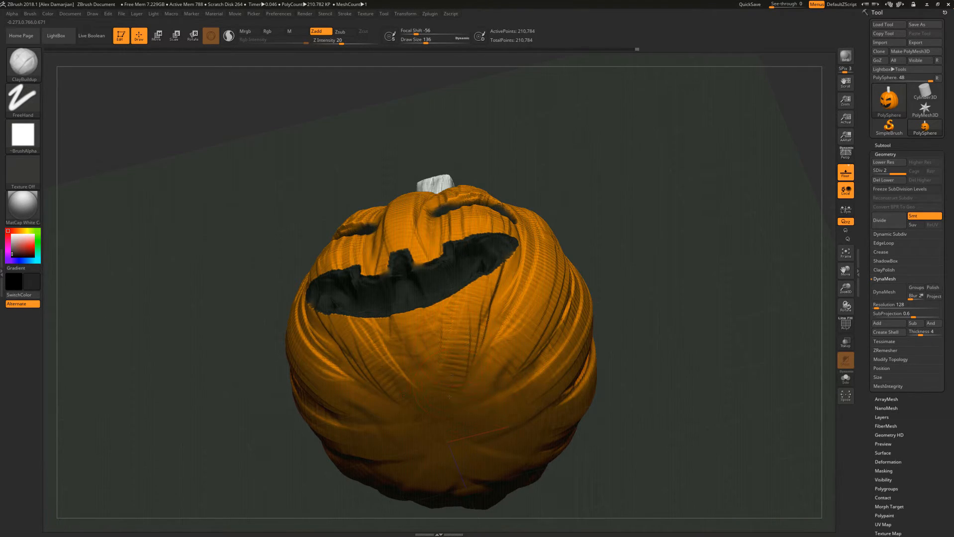
mouse_move(449, 397)
left_mouse_down()
mouse_move(445, 437)
mouse_move(441, 424)
left_mouse_up()
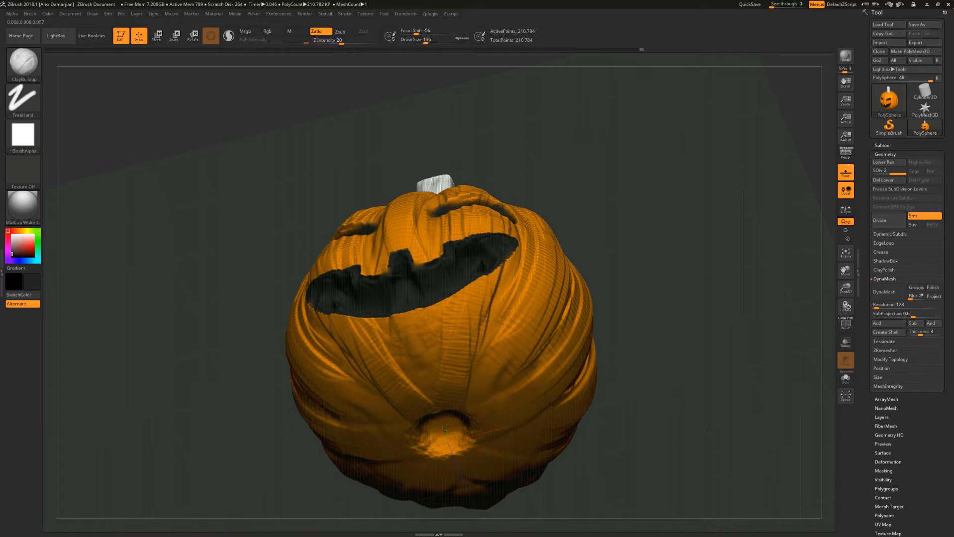
key("shift")
mouse_move(446, 362)
left_mouse_down()
mouse_move(468, 418)
mouse_move(490, 411)
left_mouse_up()
- Select the DamStandard brush at draw size 87 and cut deeper creases from the stem down the forehead
mouse_move(637, 134)
left_mouse_down()
mouse_move(652, 252)
mouse_move(646, 299)
left_mouse_up()
key("b")
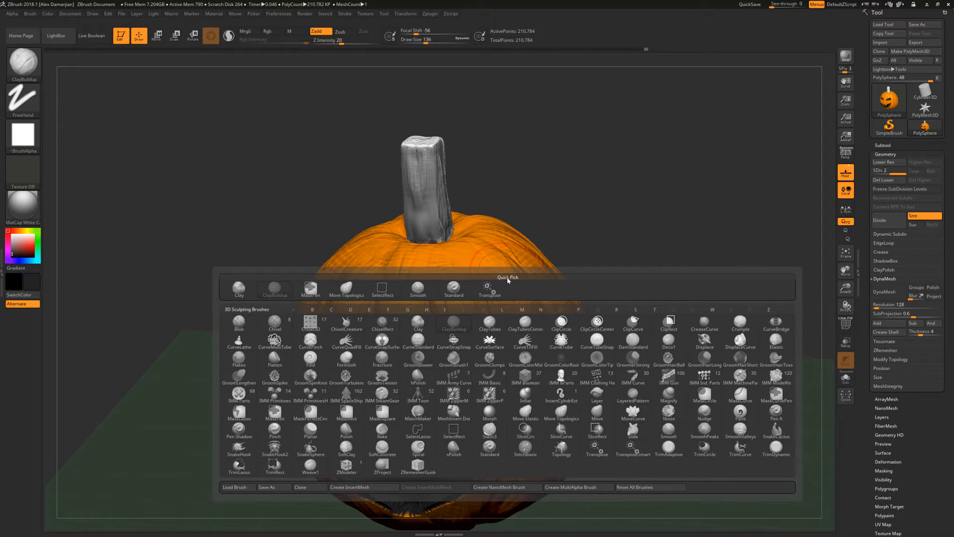
key("d")
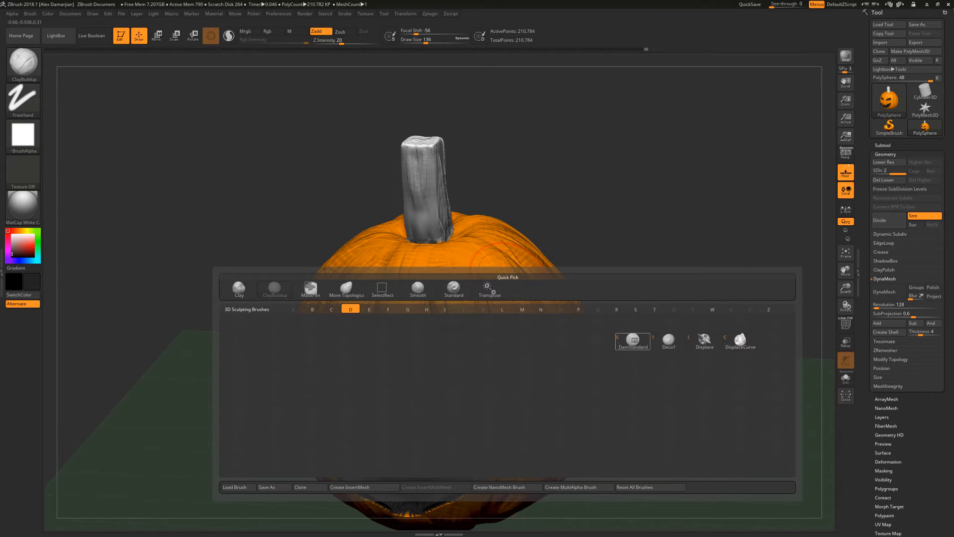
left_click(632, 341)
key("space")
left_click_drag(451, 302, 442, 301)
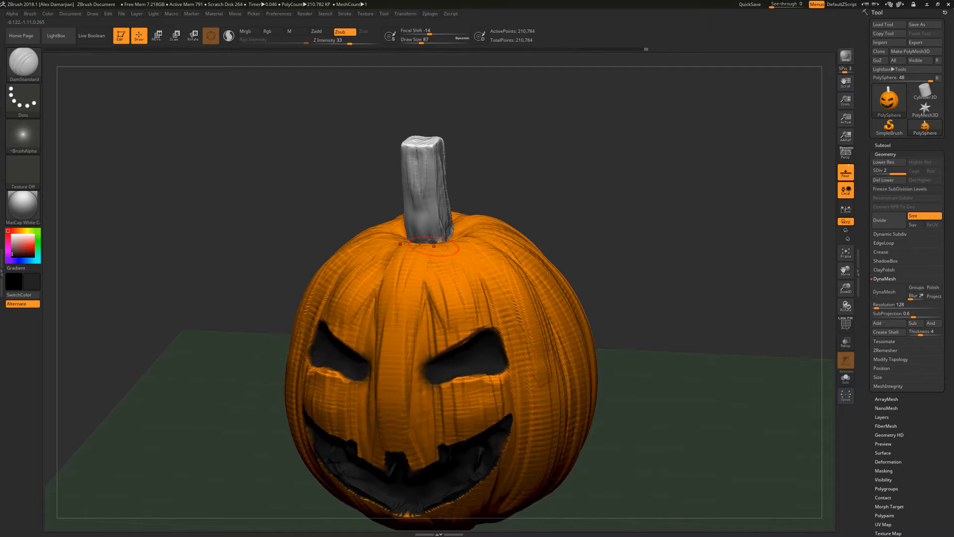
left_click_drag(438, 267, 433, 370)
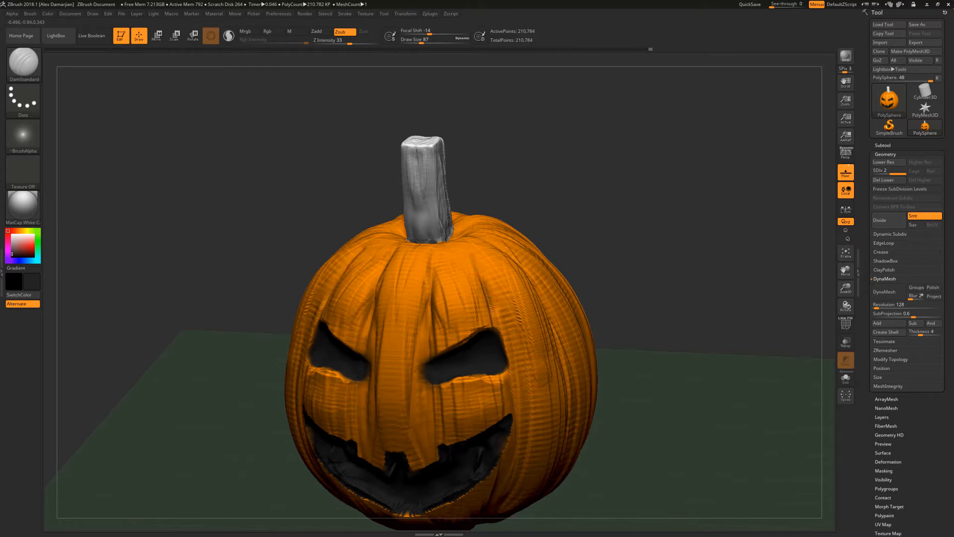
- Reduce the draw size to 56, then smooth the forehead and sharpen the creases running down between the eyes and mouth
key("space")
left_click_drag(497, 274, 494, 274)
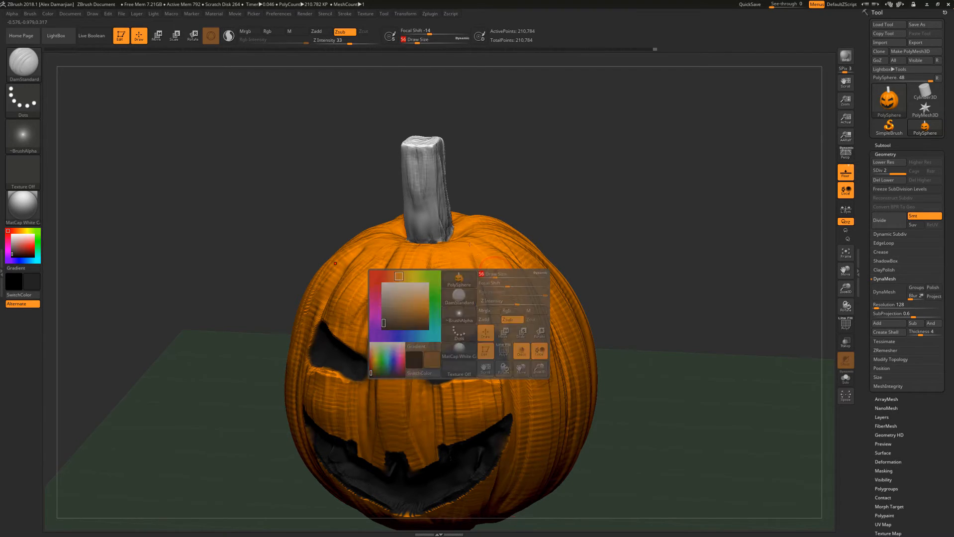
key("shift")
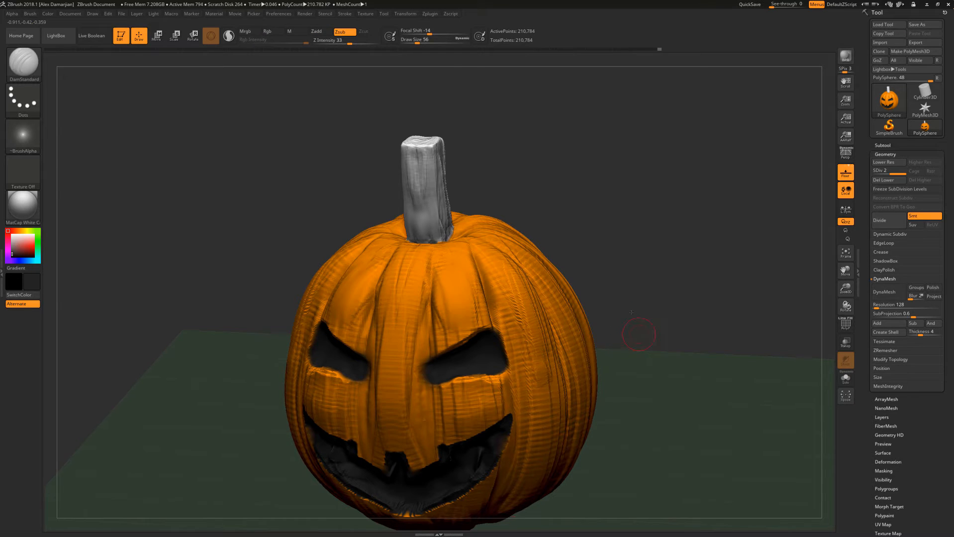
left_click_drag(638, 330, 639, 311)
left_click_drag(427, 369, 435, 443)
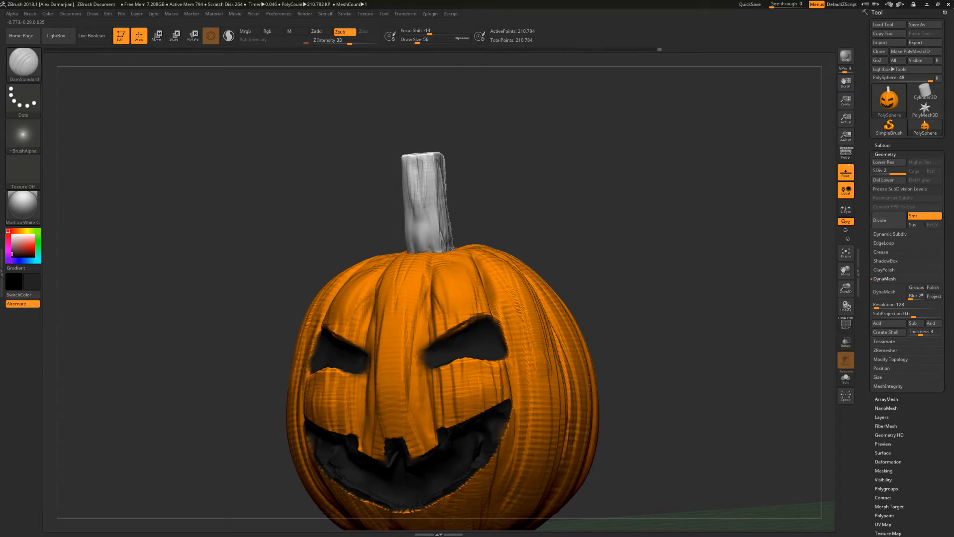
- Carve expression creases above and below both eyes and down the inner cheeks, smoothing them where needed
left_click_drag(608, 266, 526, 313)
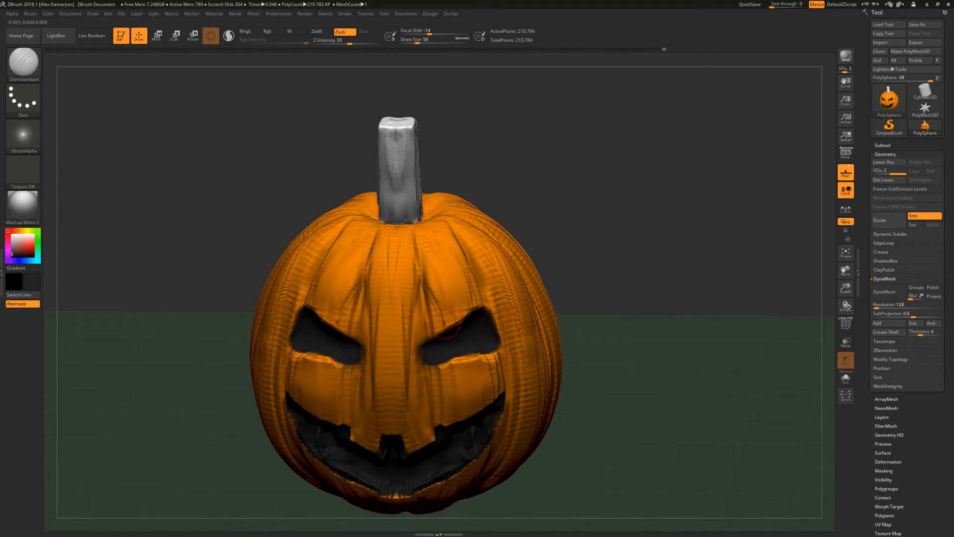
mouse_move(448, 316)
left_mouse_down()
mouse_move(464, 311)
mouse_move(436, 330)
left_mouse_up()
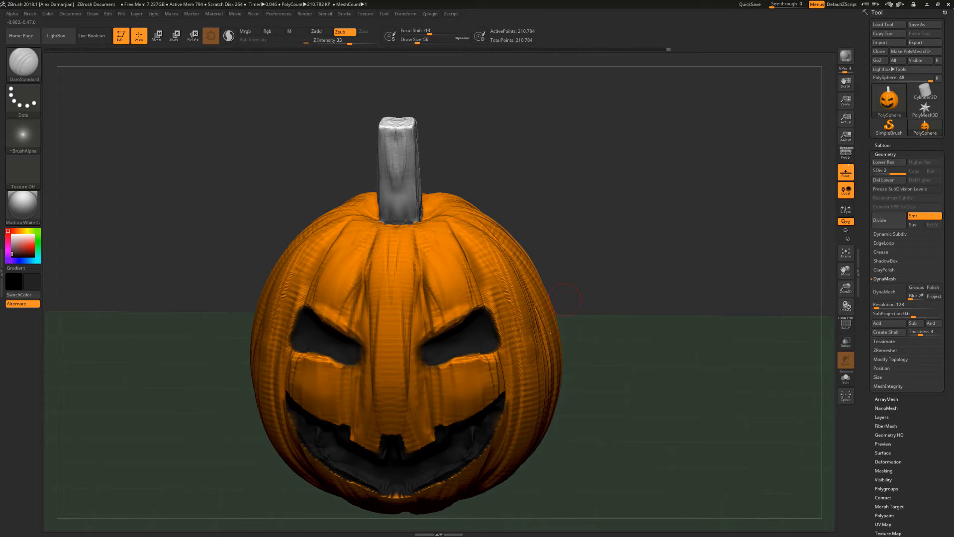
left_click_drag(428, 375, 510, 354)
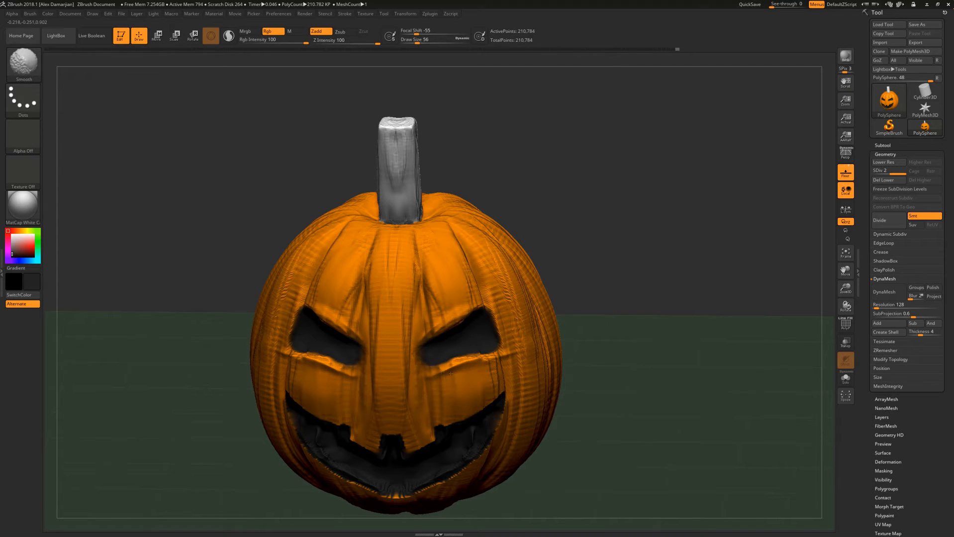
mouse_move(429, 374)
left_mouse_down()
mouse_move(432, 413)
mouse_move(429, 376)
left_mouse_up()
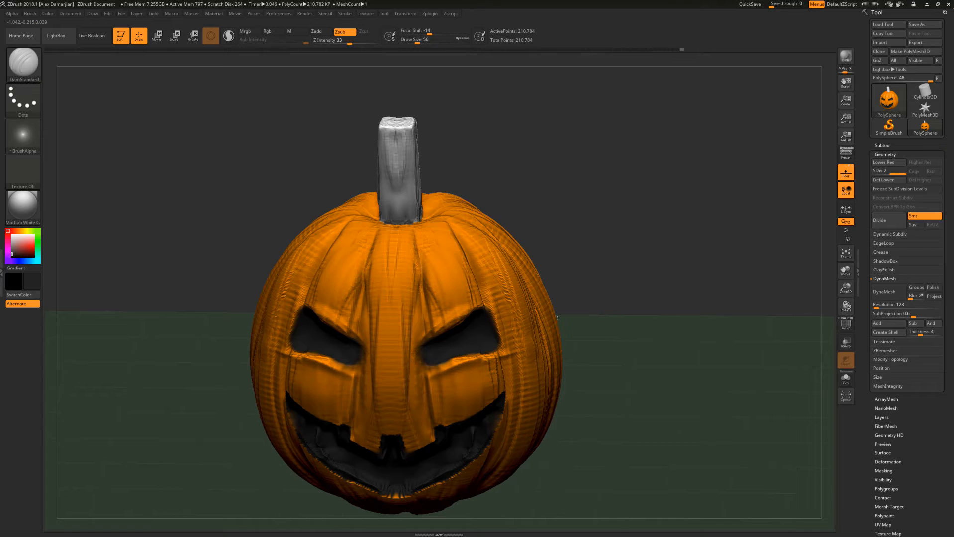
left_click_drag(557, 318, 517, 314)
left_click_drag(431, 388, 432, 432)
- Carve wrinkles outward from the eyes' outer corners and beside the mouth, and smooth the surrounding cheek surface
mouse_move(603, 262)
left_mouse_down()
mouse_move(545, 238)
mouse_move(527, 269)
mouse_move(572, 371)
left_mouse_up()
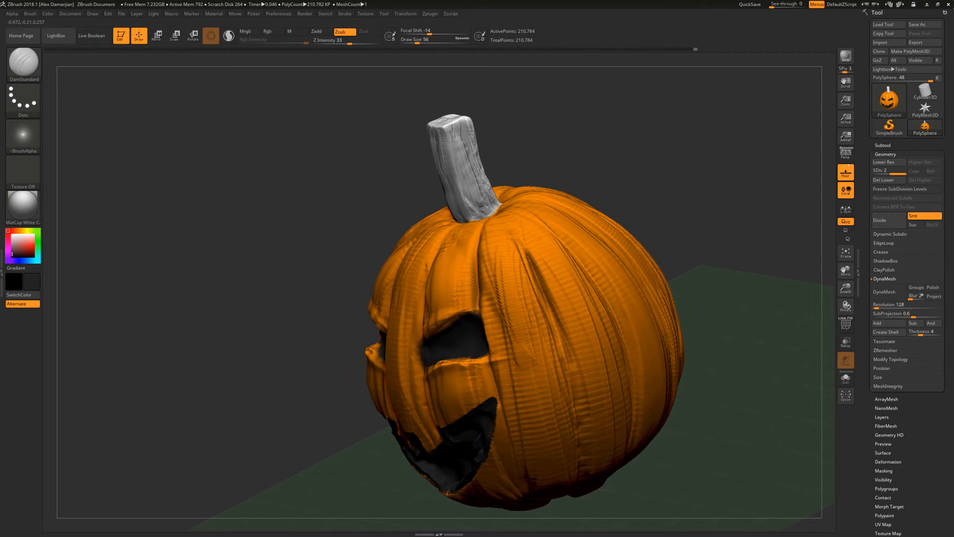
key("shift")
left_click_drag(530, 339, 557, 348, "shift")
left_click_drag(495, 359, 529, 450)
mouse_move(509, 284)
left_mouse_down("shift")
mouse_move(522, 362)
mouse_move(508, 369)
mouse_move(516, 366)
left_mouse_up("shift")
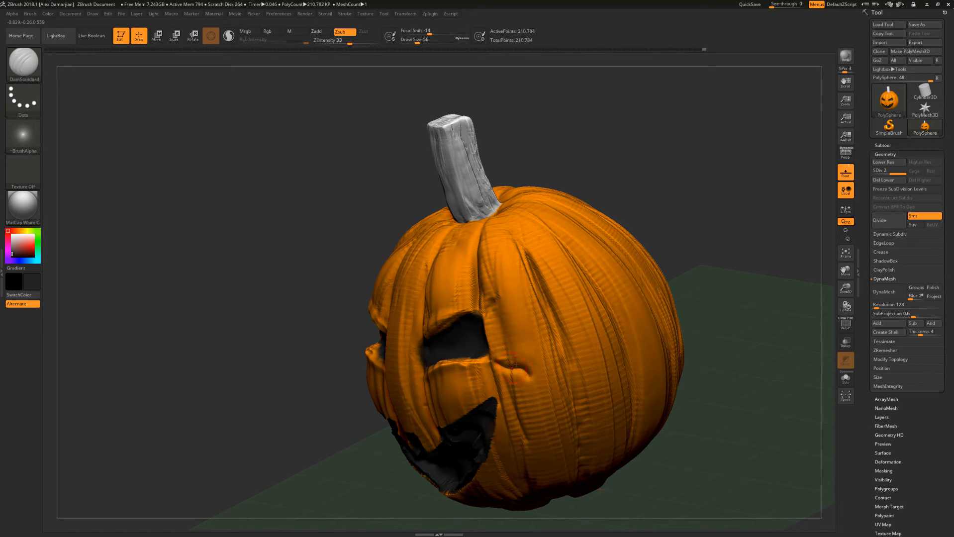
key("shift")
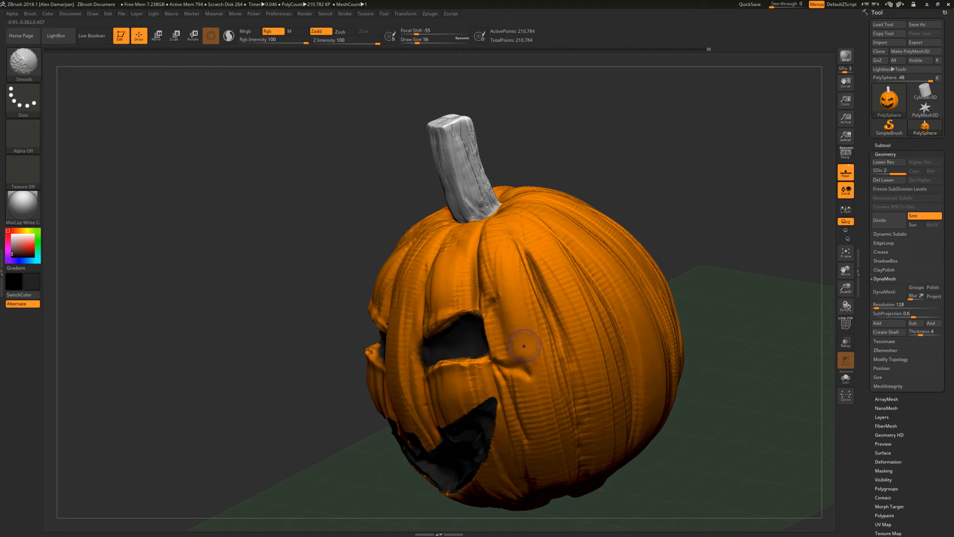
left_click_drag(493, 298, 523, 415)
mouse_move(707, 260)
left_mouse_down("alt")
mouse_move(637, 216)
mouse_move(665, 213)
left_mouse_up("alt")
left_click_drag(592, 247, 542, 269, "alt")
left_click_drag(633, 183, 544, 319)
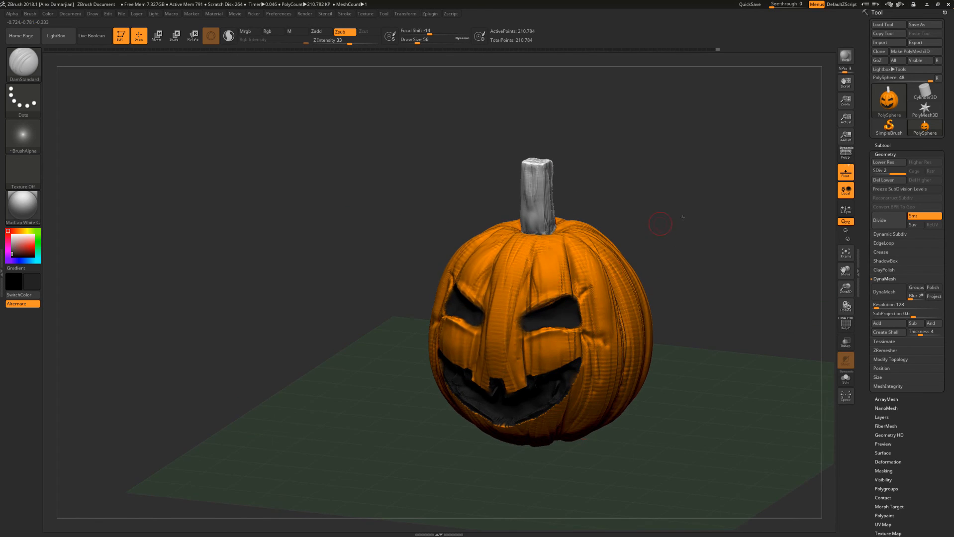
left_click_drag(682, 218, 663, 253)
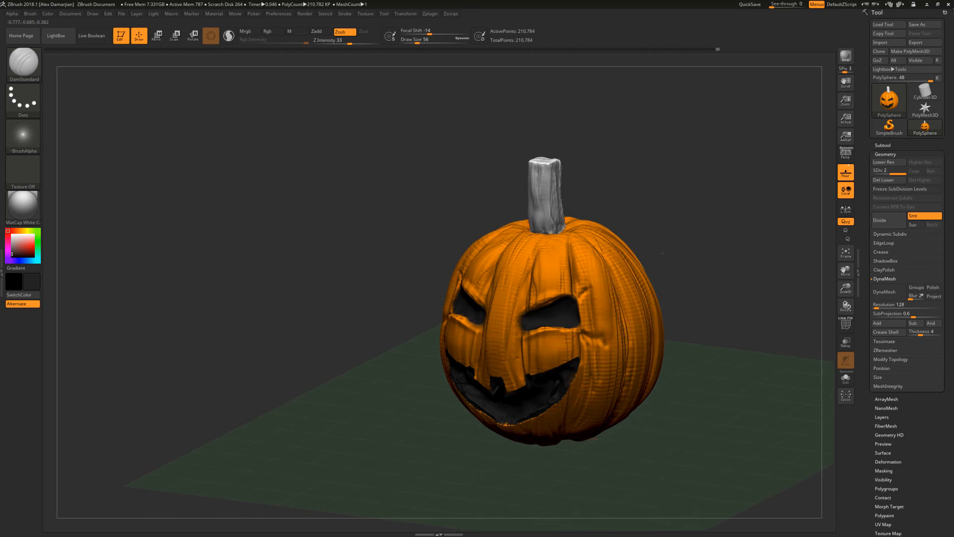